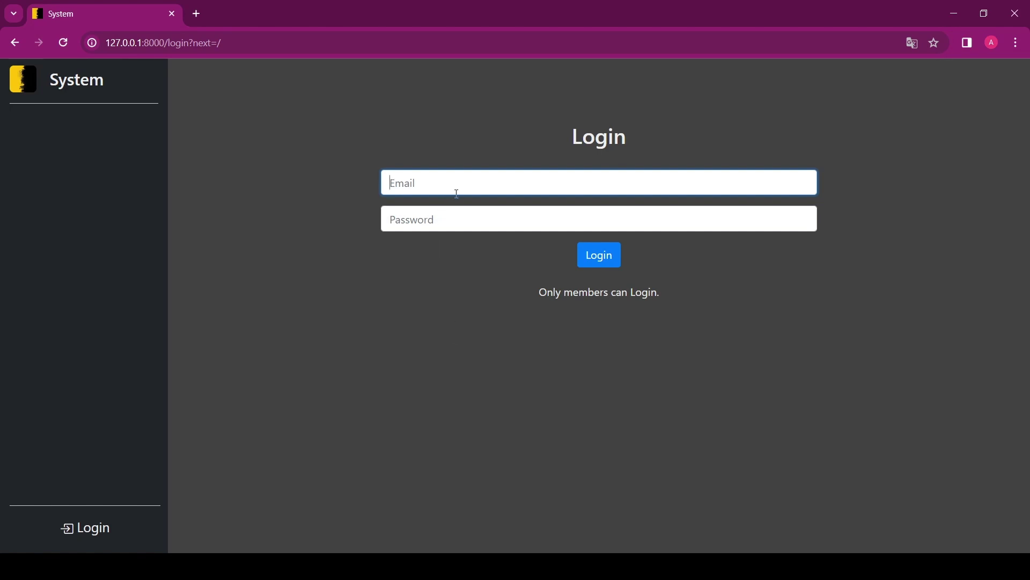
- Log in to System with the saved email and password to reach the dashboard
click(453, 210)
click(599, 262)
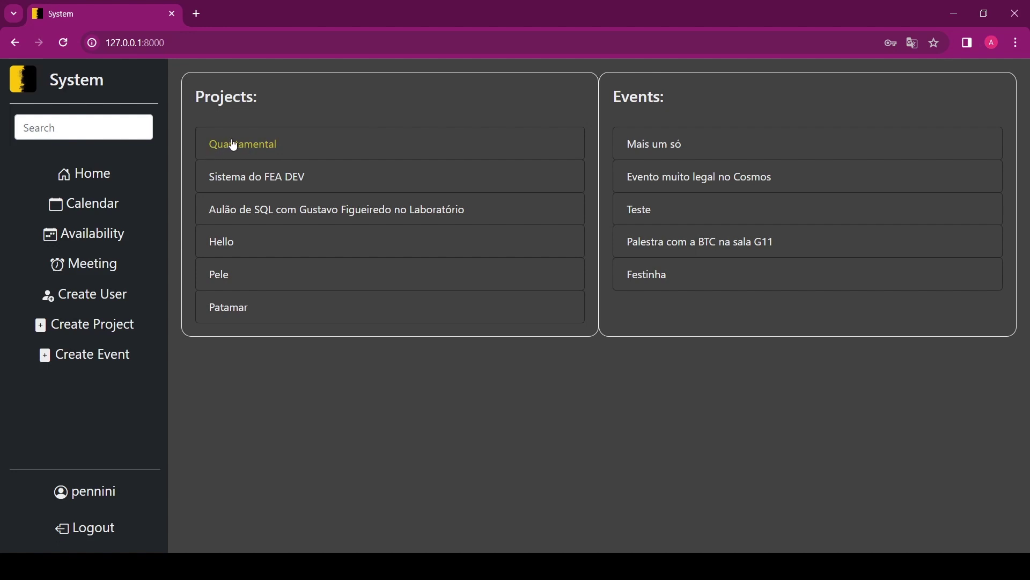
- Search the system for 'hell'
click(76, 131)
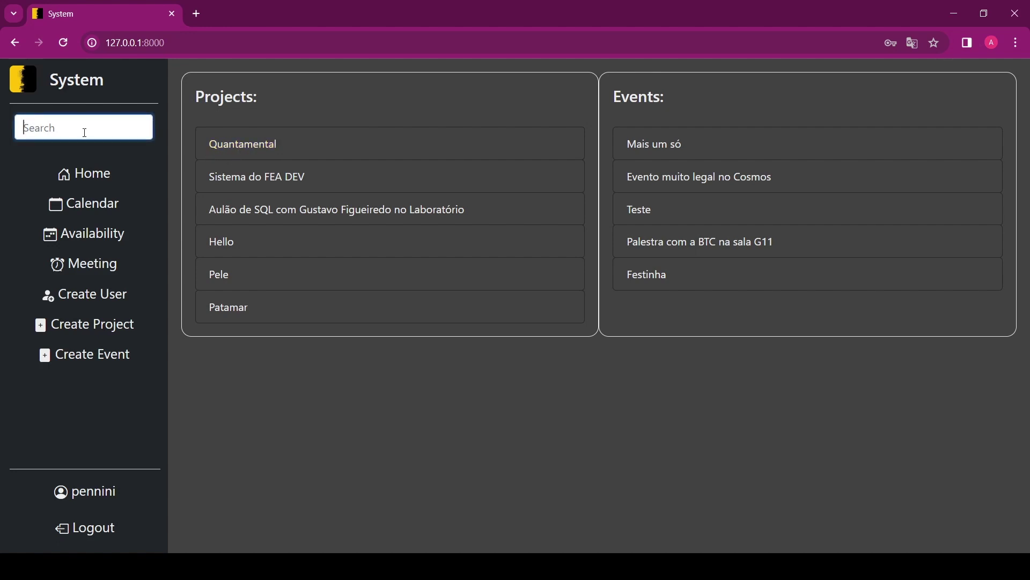
text(hell)
key(Return)
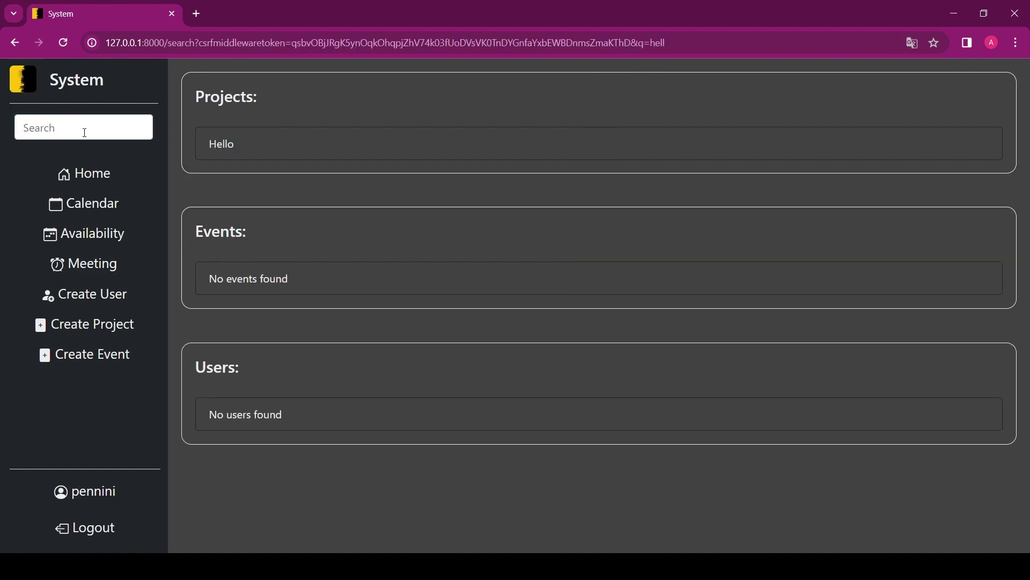
- Search for 'a', browse the matching results, and open the Quantamental project
click(124, 126)
text(a)
key(Return)
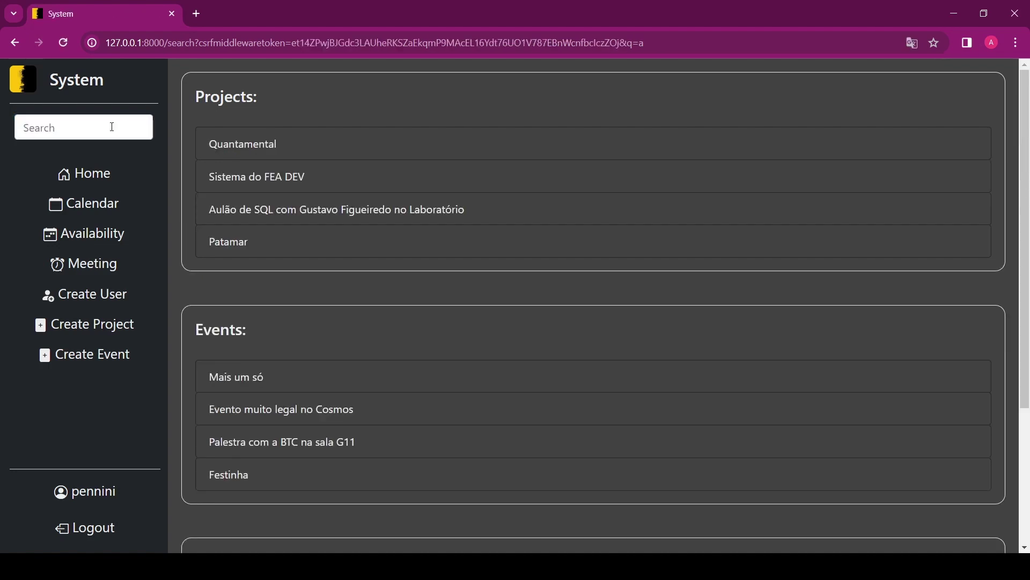
scroll(369, 172, down, 4)
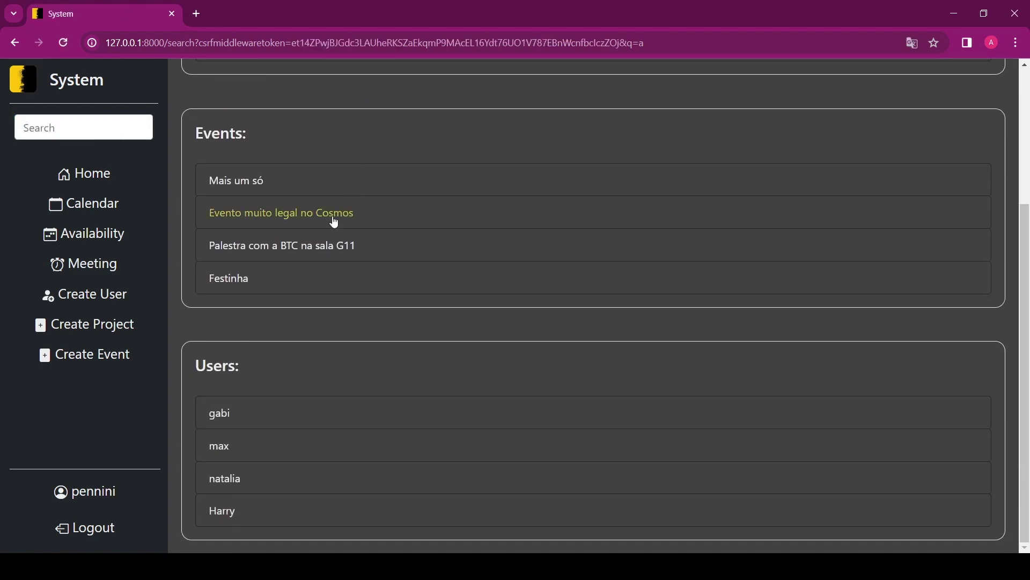
scroll(400, 328, up, 4)
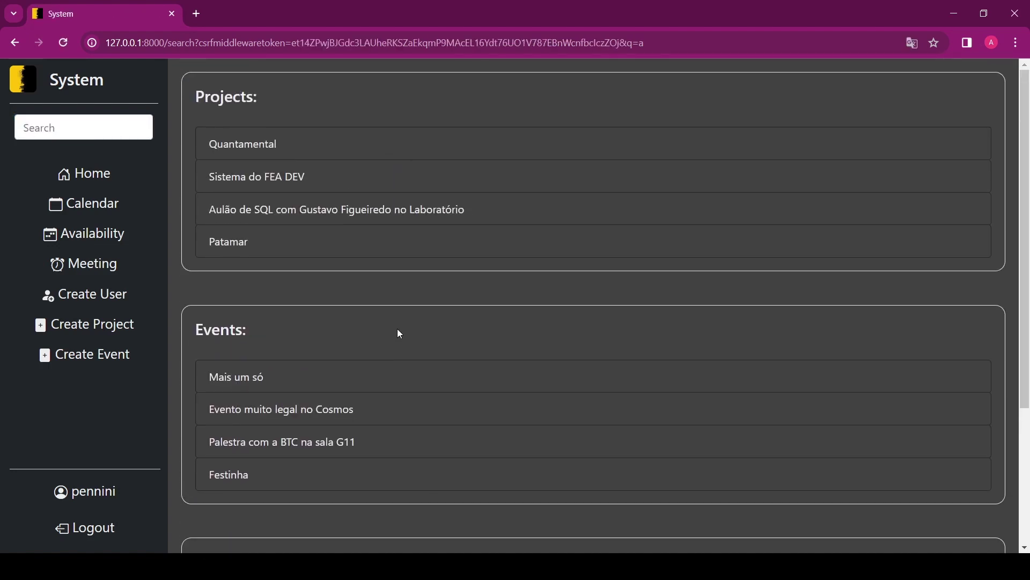
click(255, 150)
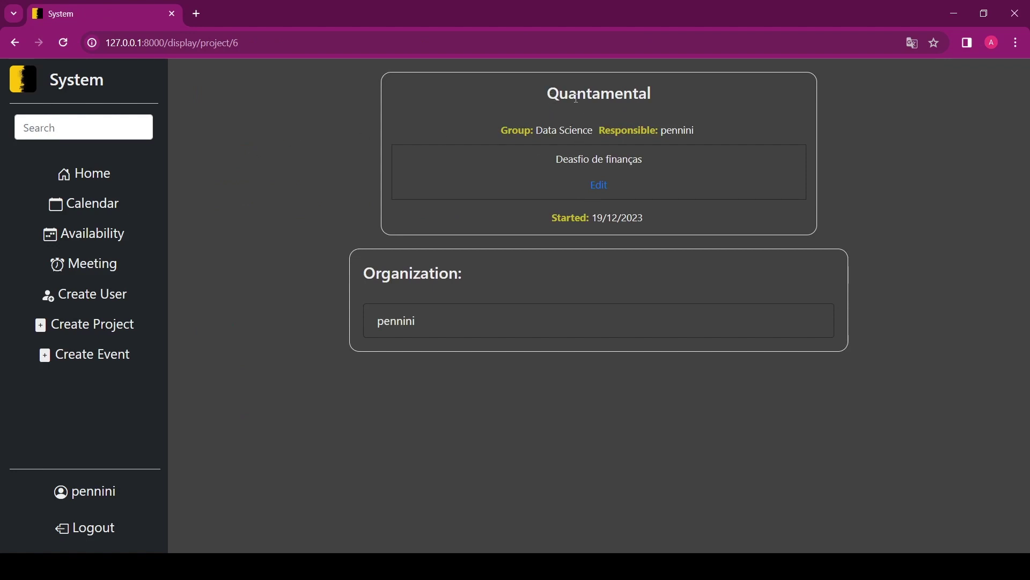
- Correct 'Deasfio' to 'Desafio' in the Quantamental description, save, and view the December calendar
click(601, 189)
click(437, 178)
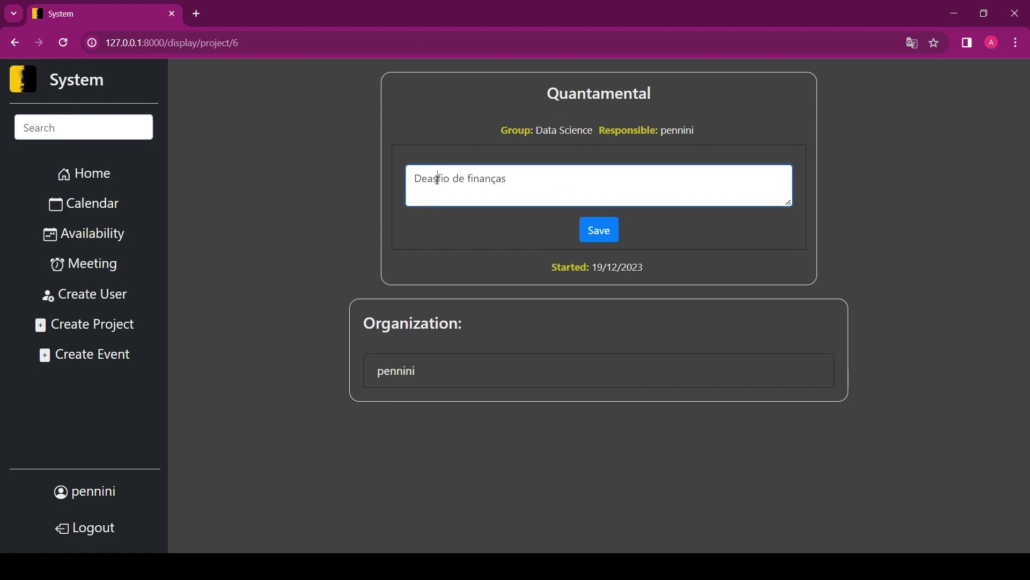
key(BackSpace)
key(BackSpace)
text(sa)
click(610, 234)
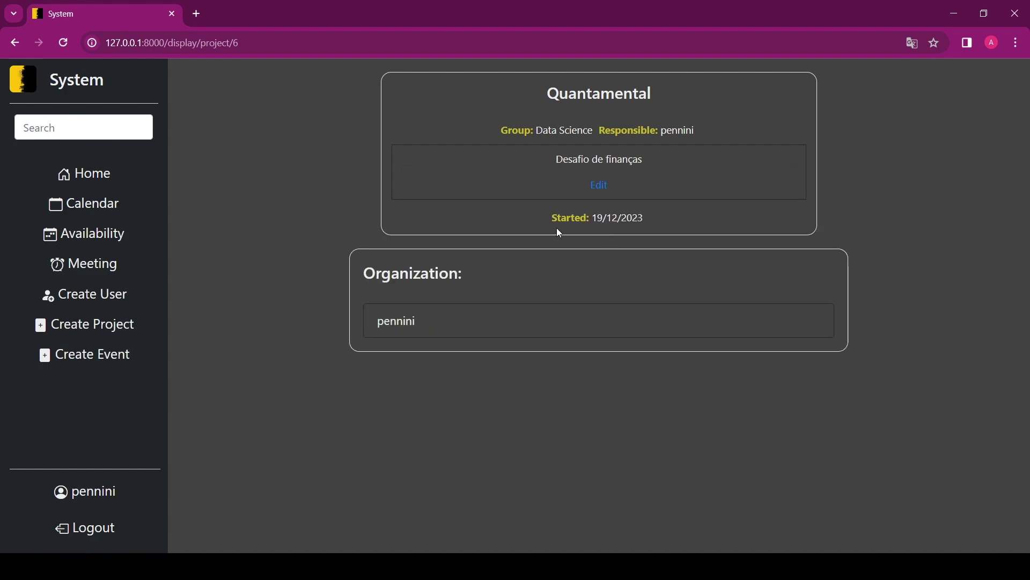
click(91, 215)
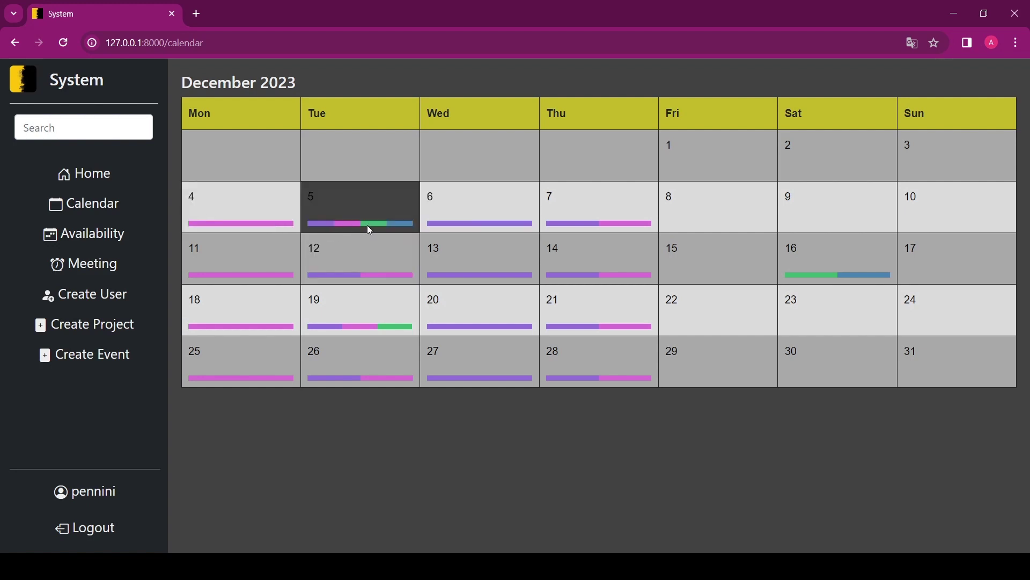
- Show December 5 details: Cybersecurity group, Marketing area, Festinha event and Patamar project
click(401, 216)
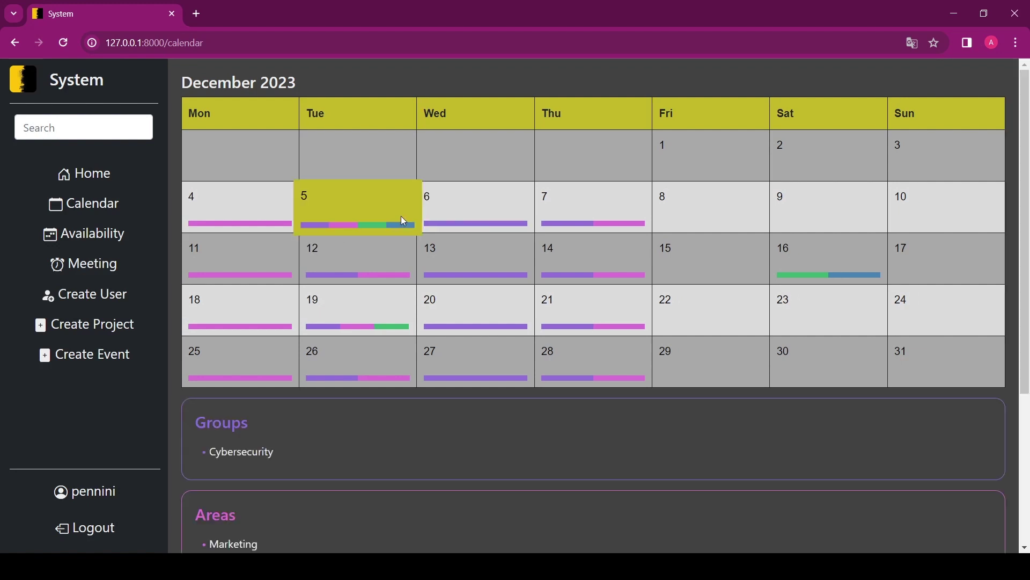
scroll(424, 311, down, 4)
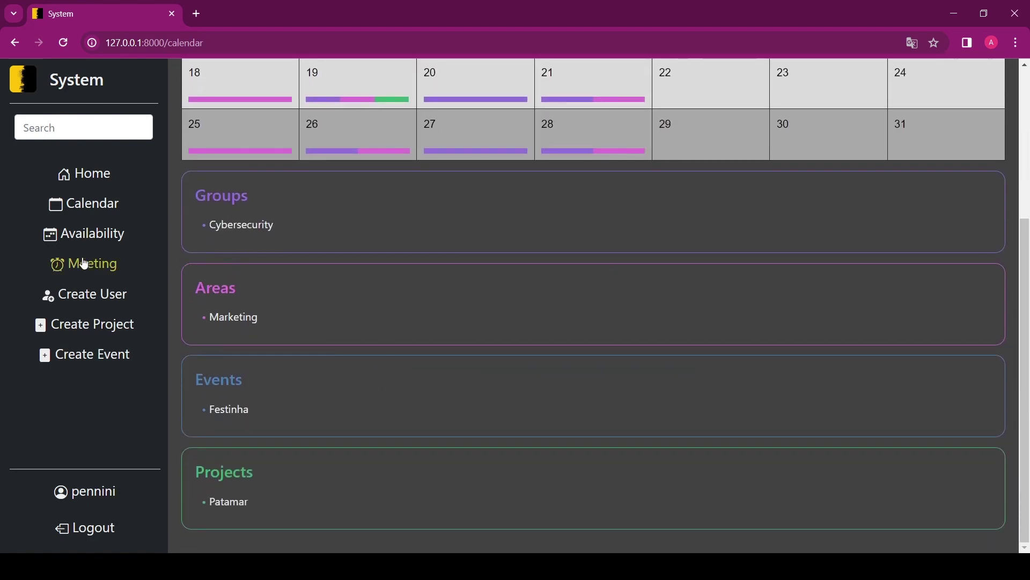
- In the weekly availability grid, mark Tuesday 10:00–11:00 yellow
click(80, 239)
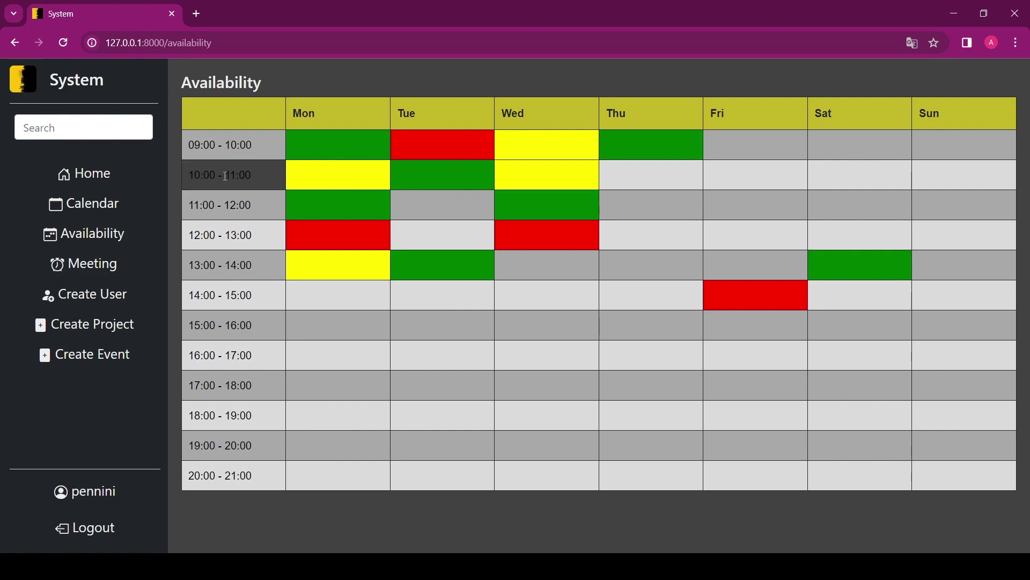
drag(294, 116, 851, 115)
click(440, 168)
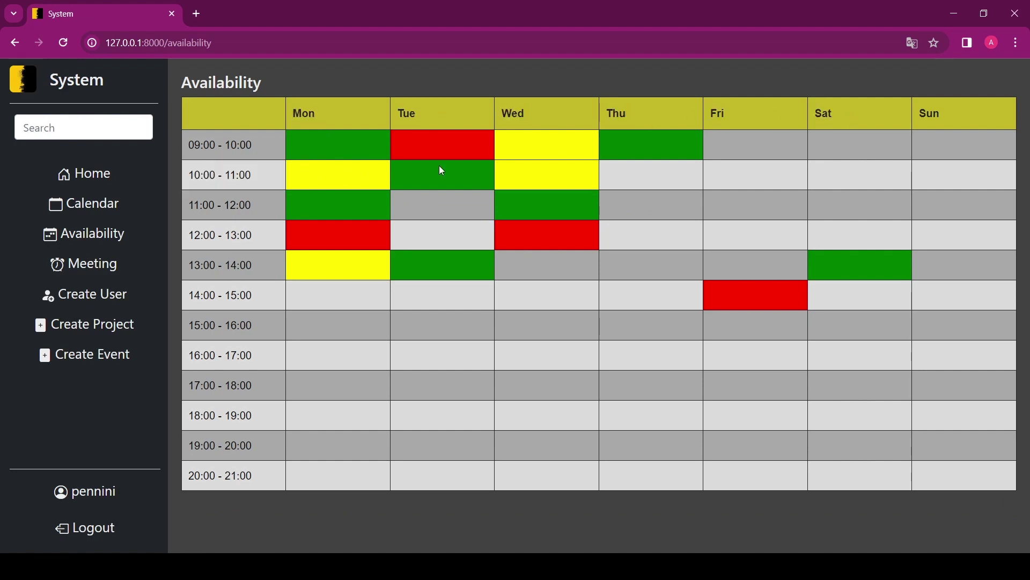
click(459, 176)
- Mark Tuesday 11:00–12:00 and Monday 14:00–15:00 green
click(455, 214)
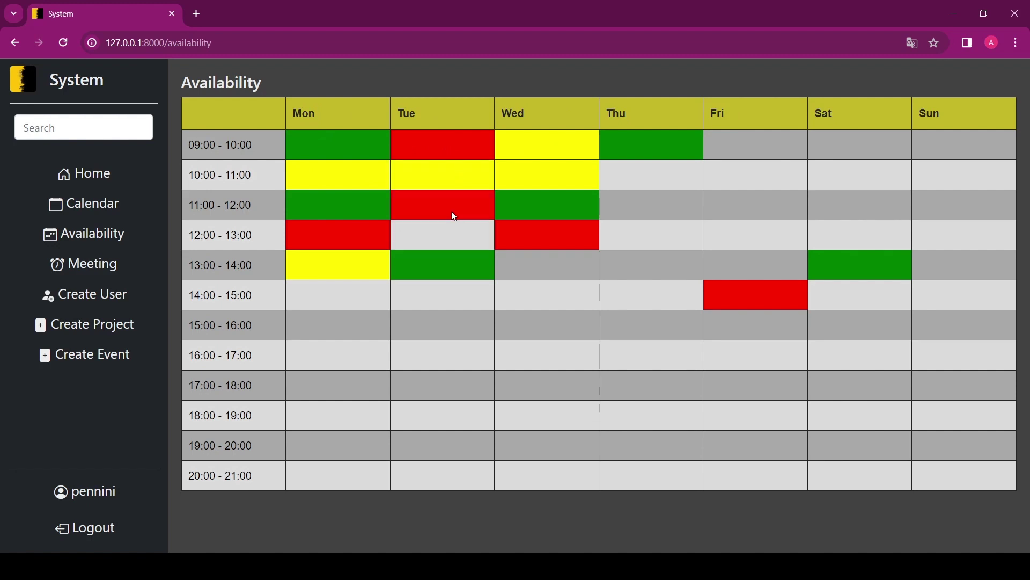
click(455, 214)
click(456, 213)
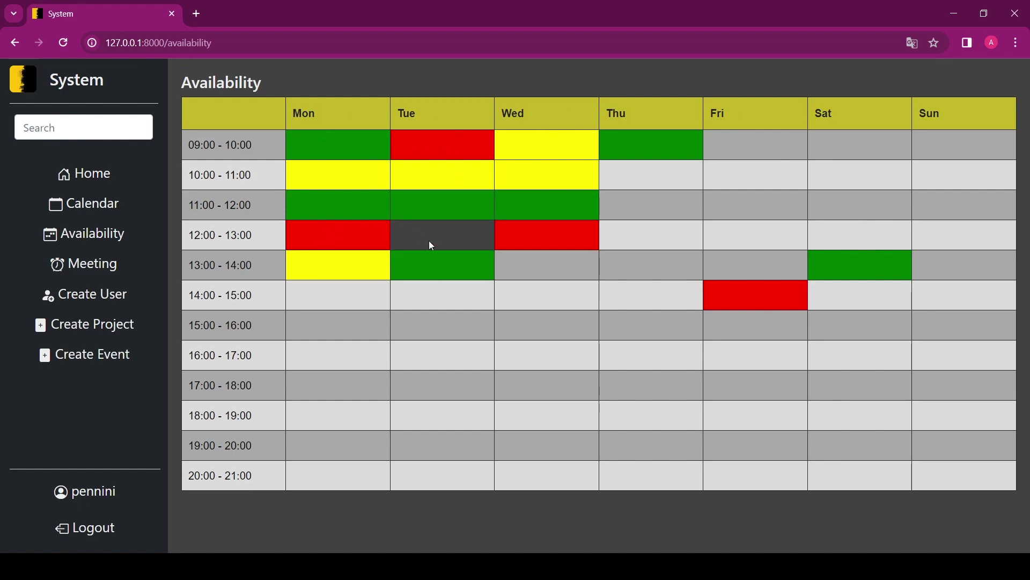
click(317, 303)
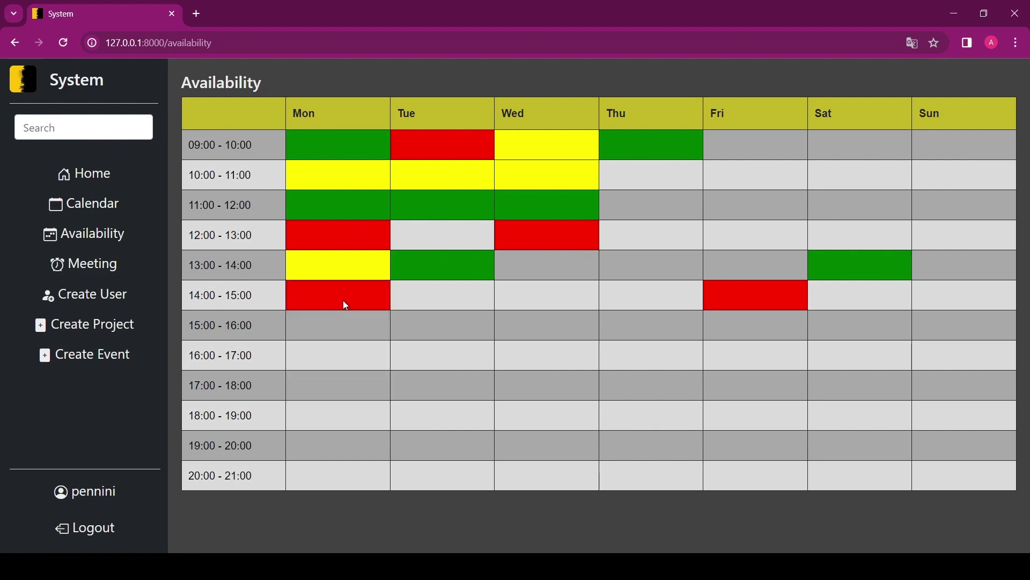
click(346, 306)
click(341, 304)
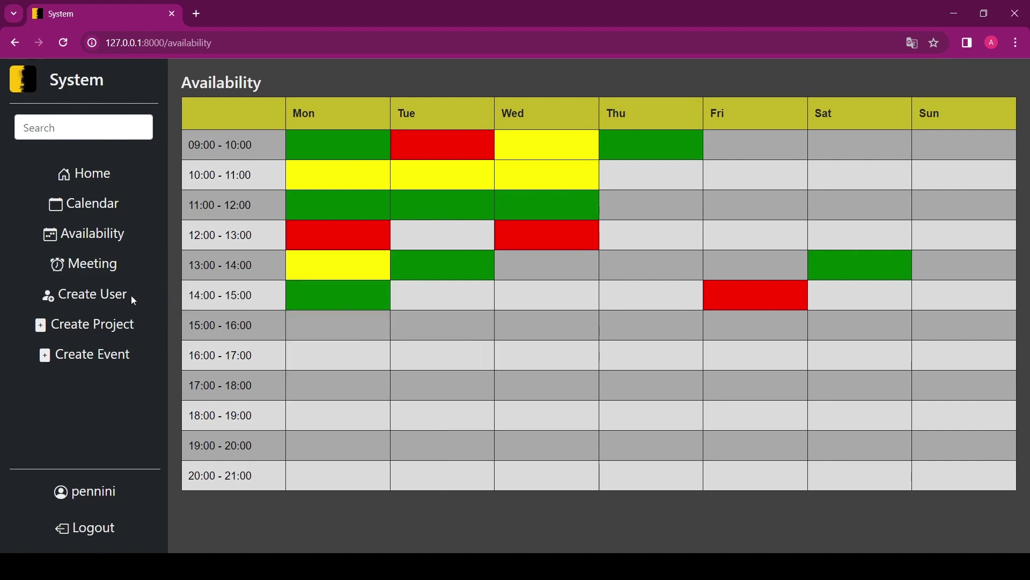
click(109, 299)
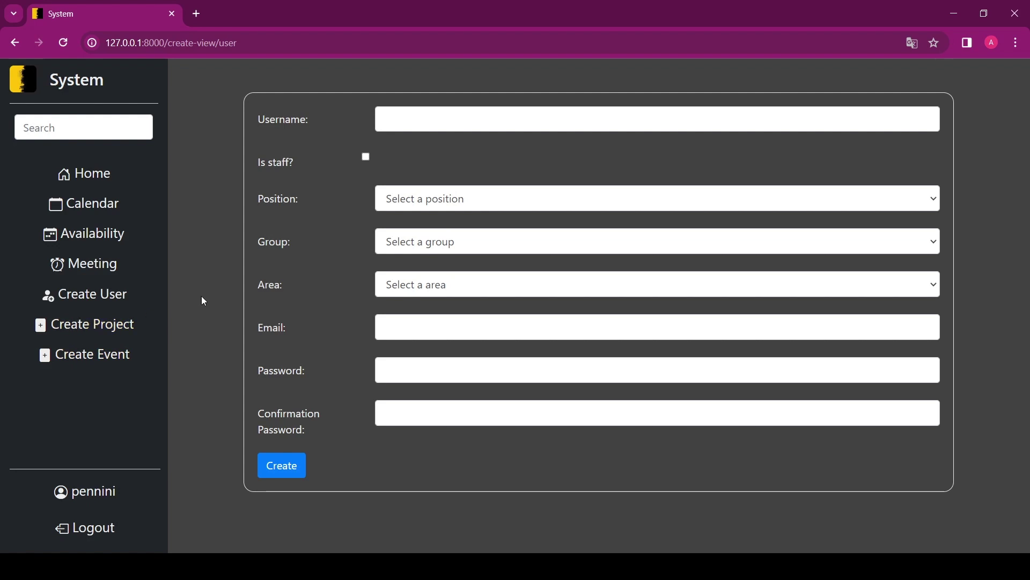
- Create a new user using the saved username suggestion and submit the form
click(509, 116)
click(447, 182)
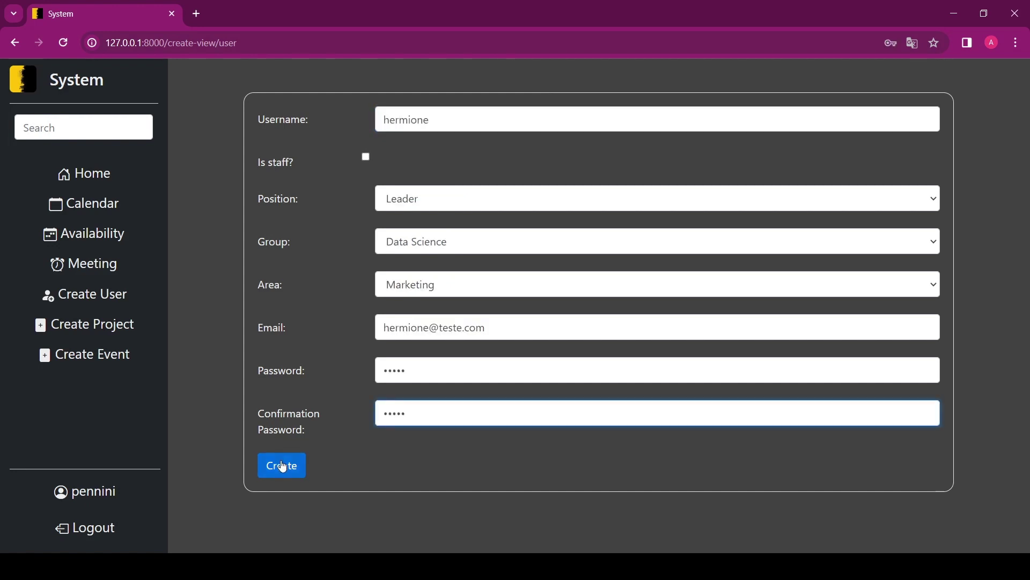
click(280, 465)
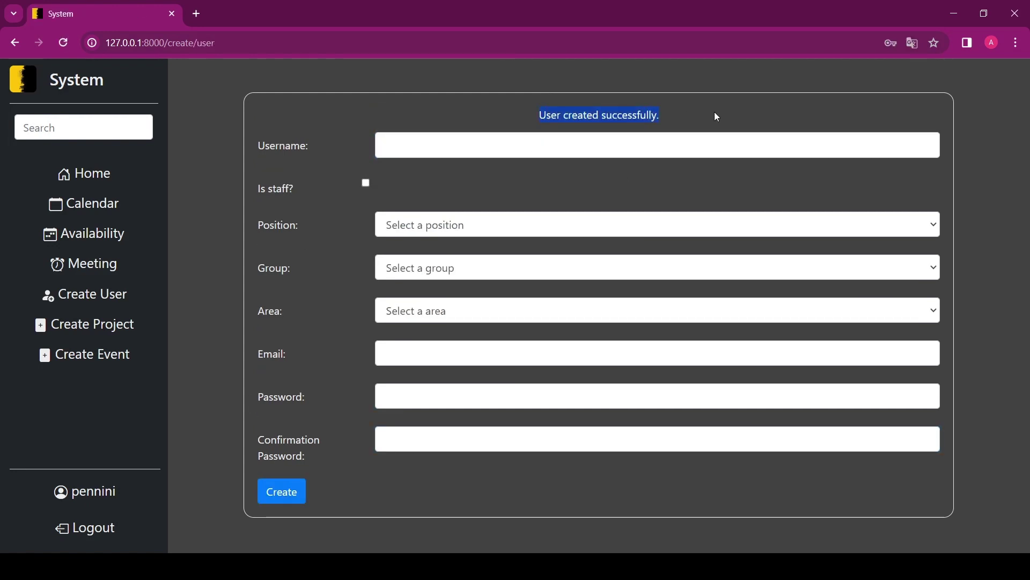
click(335, 118)
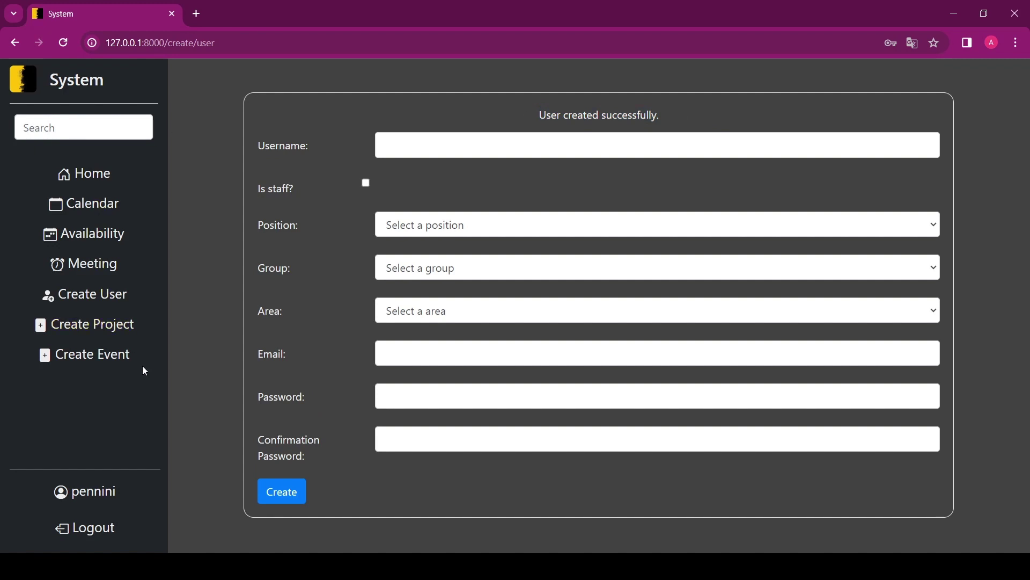
- Start a new project named CS50
click(122, 329)
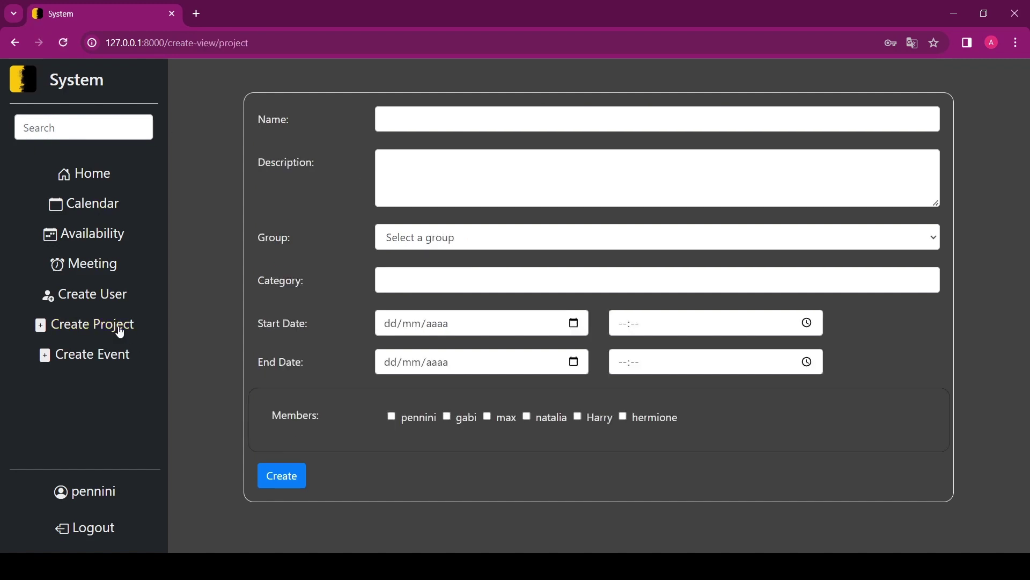
click(475, 114)
text(CS)
key(BackSpace)
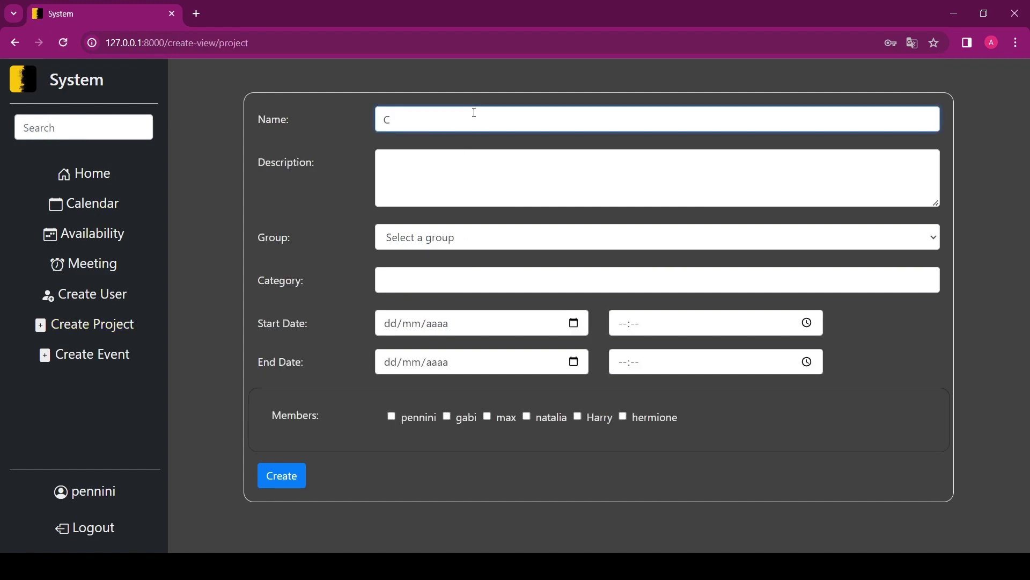
text(S50)
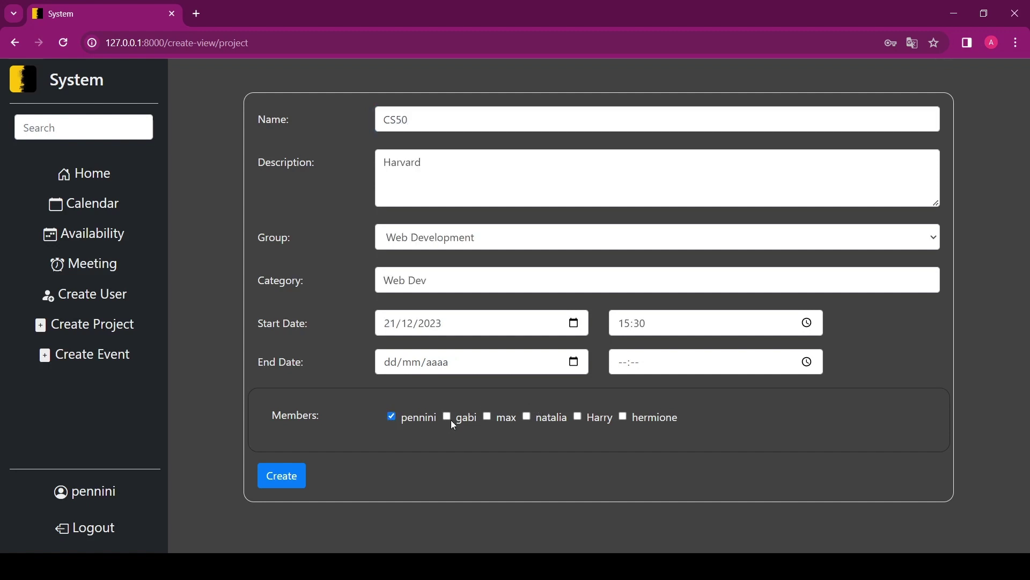
- Add members and create CS50 in Web Development, starting 21/12/2023 at 15:30
click(527, 417)
click(578, 416)
click(303, 477)
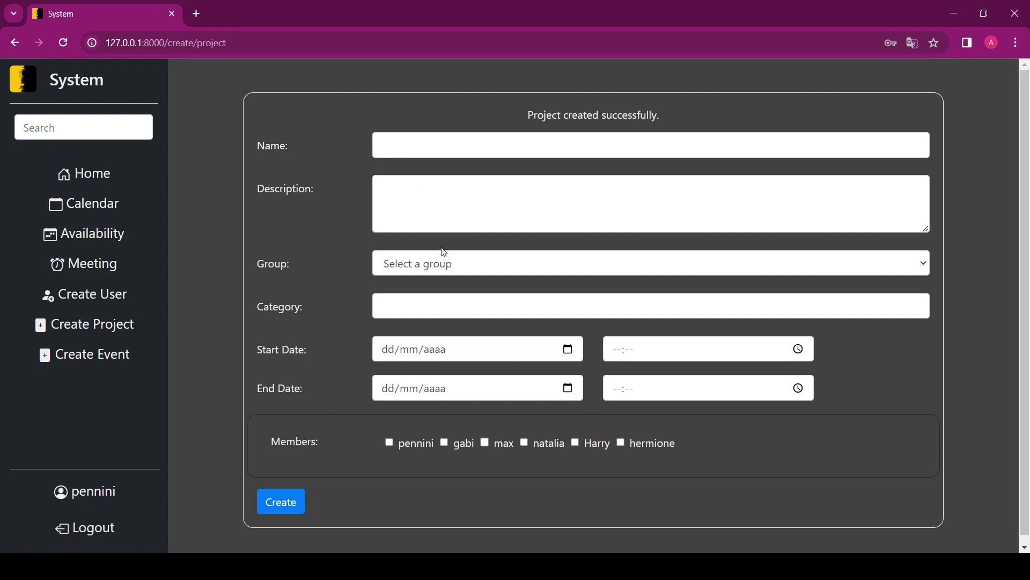
click(87, 202)
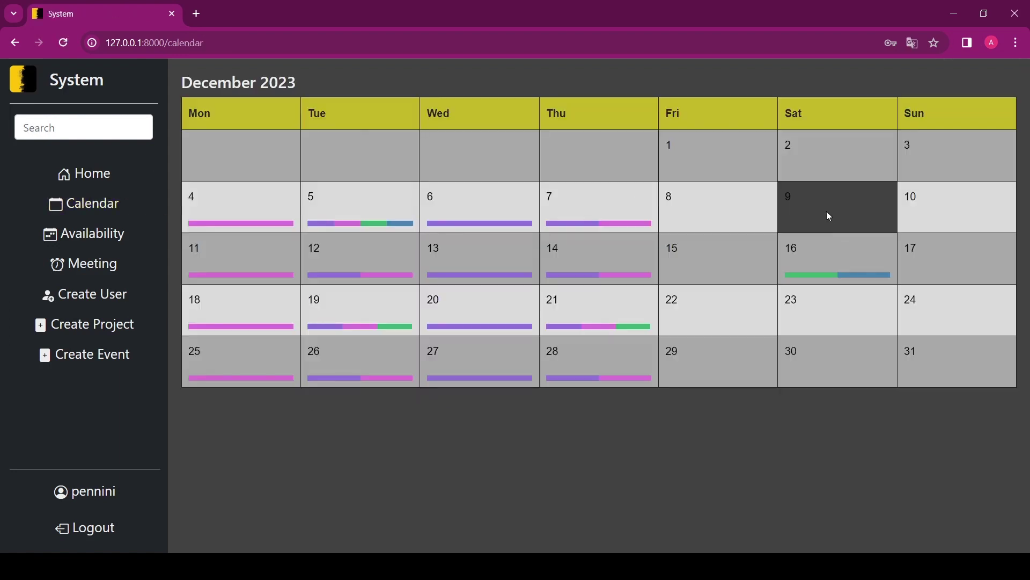
- Check December 21 in the calendar, view CS50's details, then open the Create Event form
click(584, 309)
scroll(579, 317, down, 3)
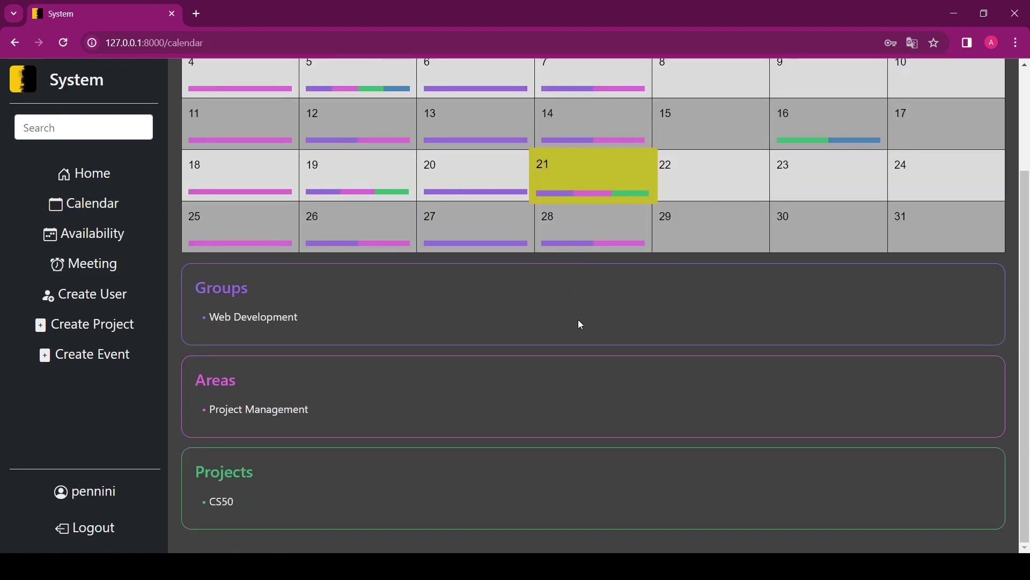
click(220, 504)
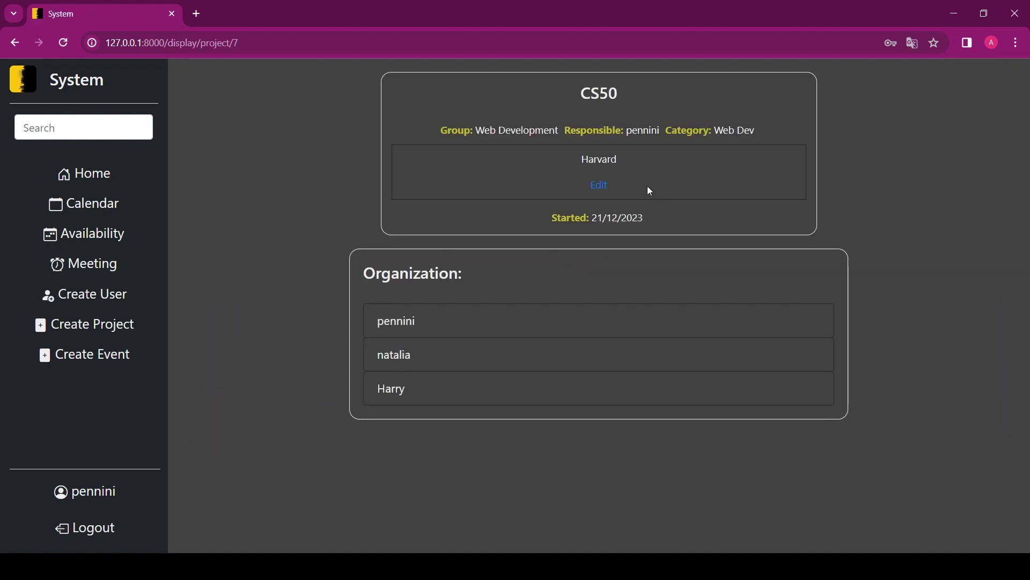
click(89, 325)
click(85, 357)
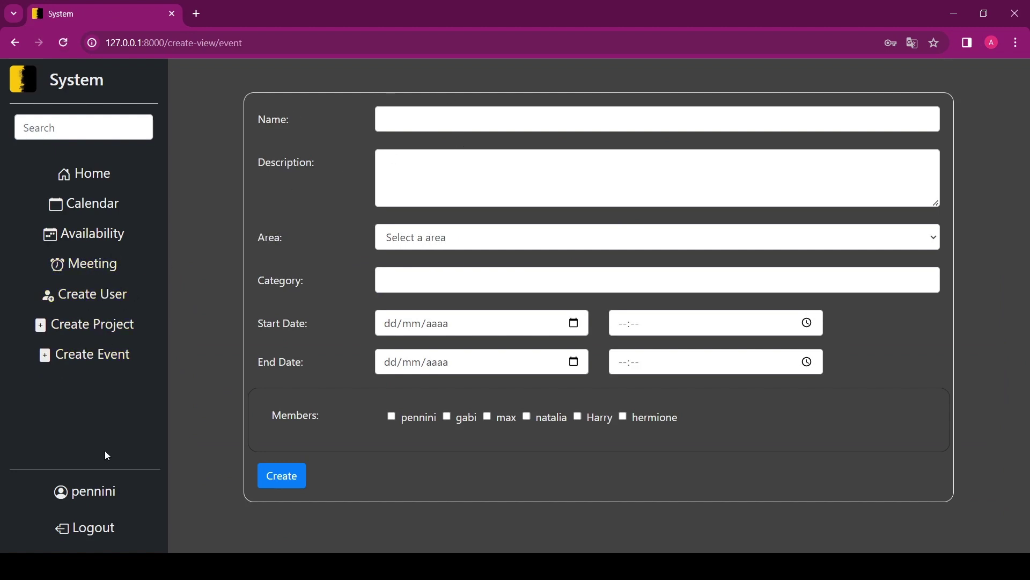
- Change the profile description from 'jo' to 'Hello!' and save it
click(81, 493)
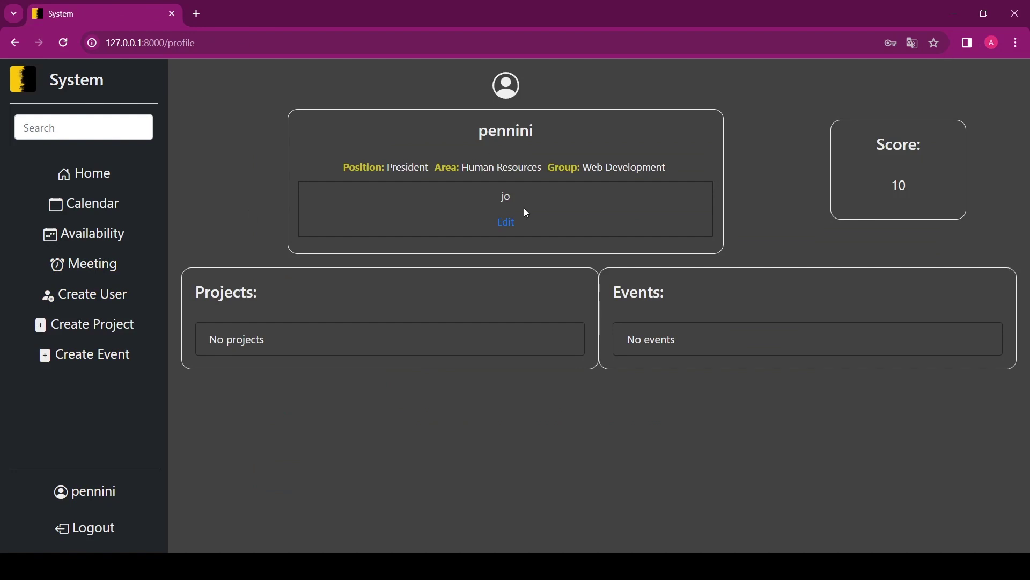
click(508, 222)
key(BackSpace)
key(BackSpace)
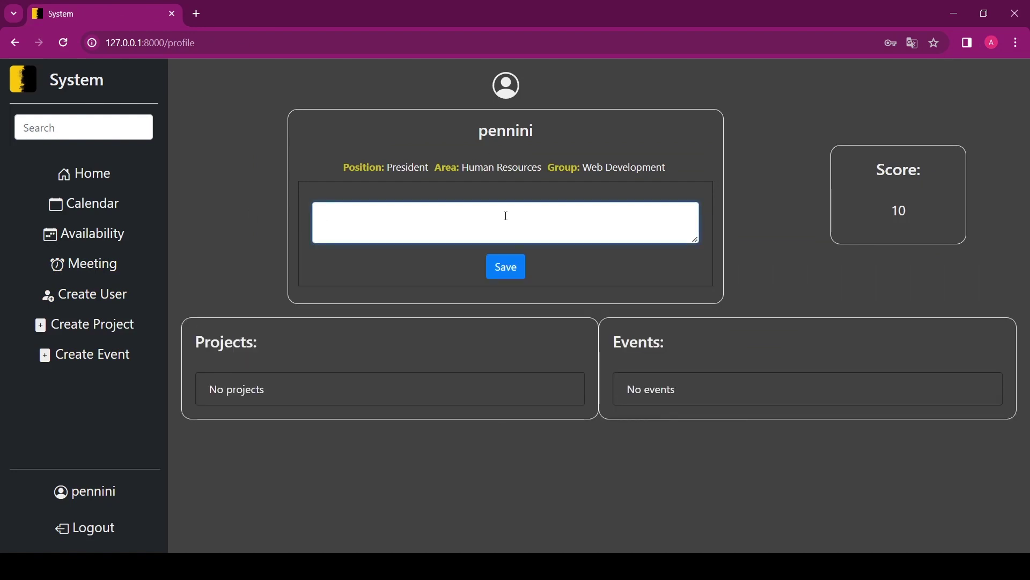
text(Hello!)
click(510, 276)
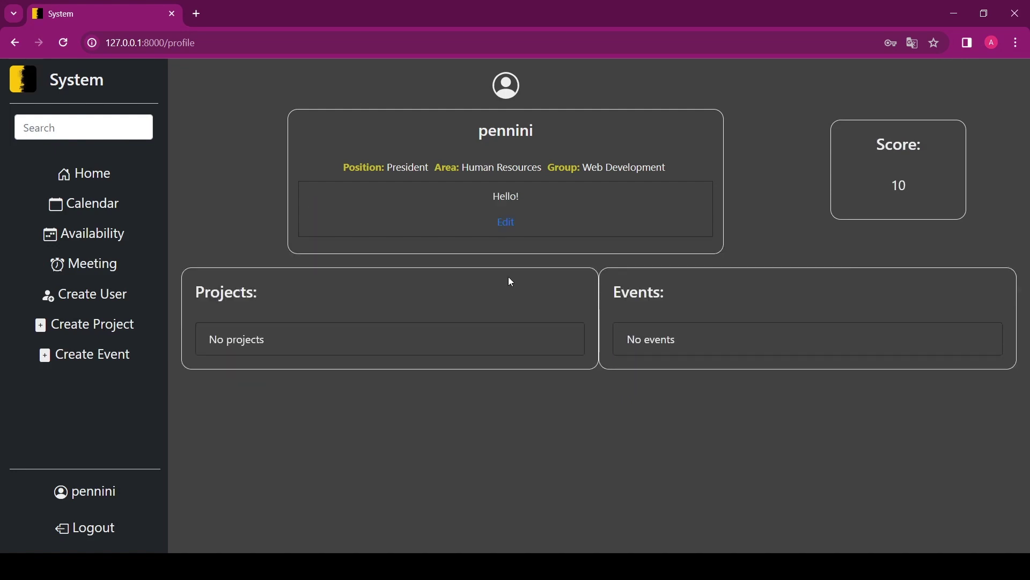
- Highlight the Position, Group and Score details on the profile page
drag(342, 165, 458, 167)
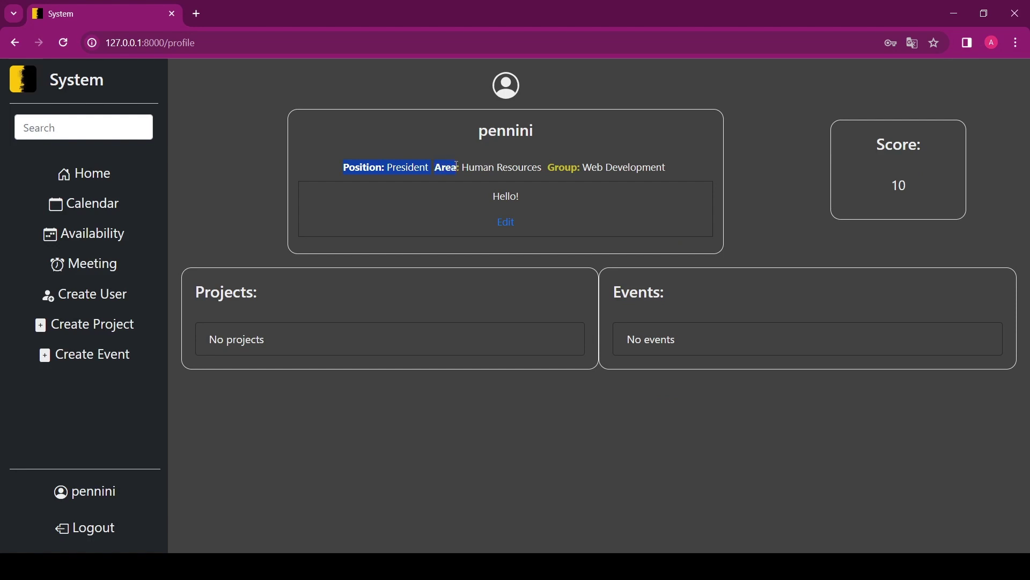
drag(544, 170, 579, 169)
click(579, 170)
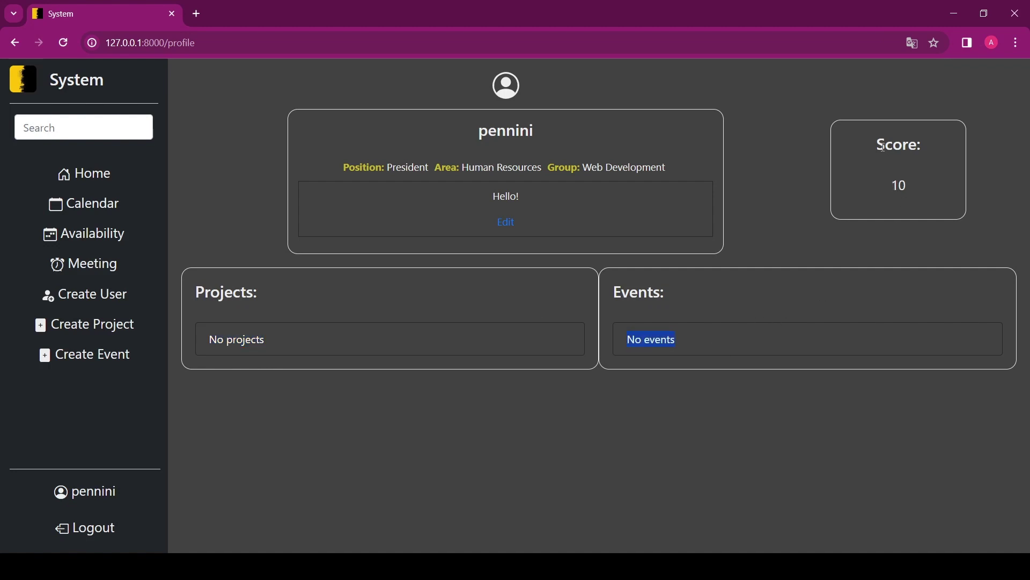
drag(883, 146, 926, 166)
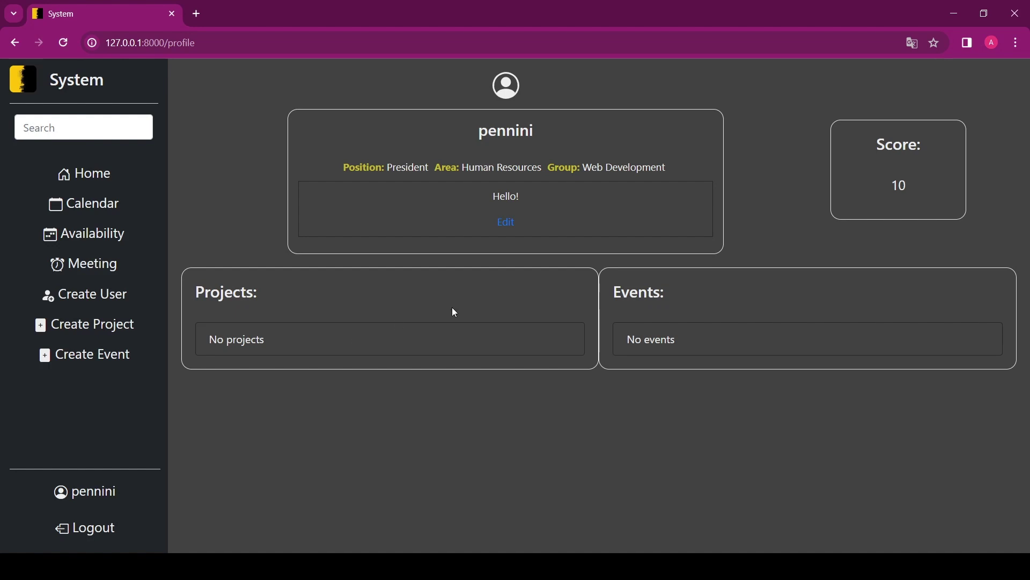
- Start a Web Development meeting on the meeting timer page
click(107, 275)
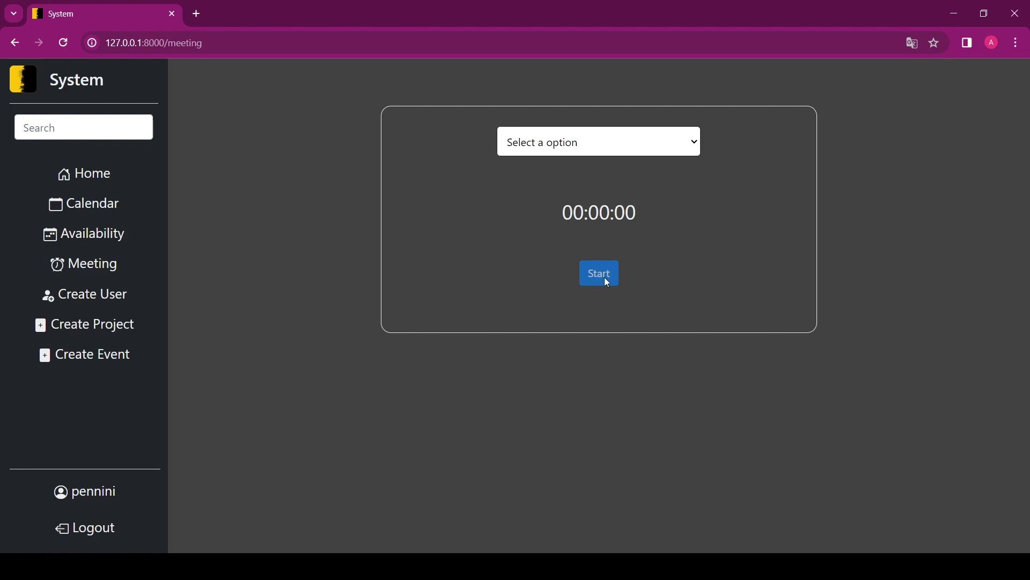
click(594, 226)
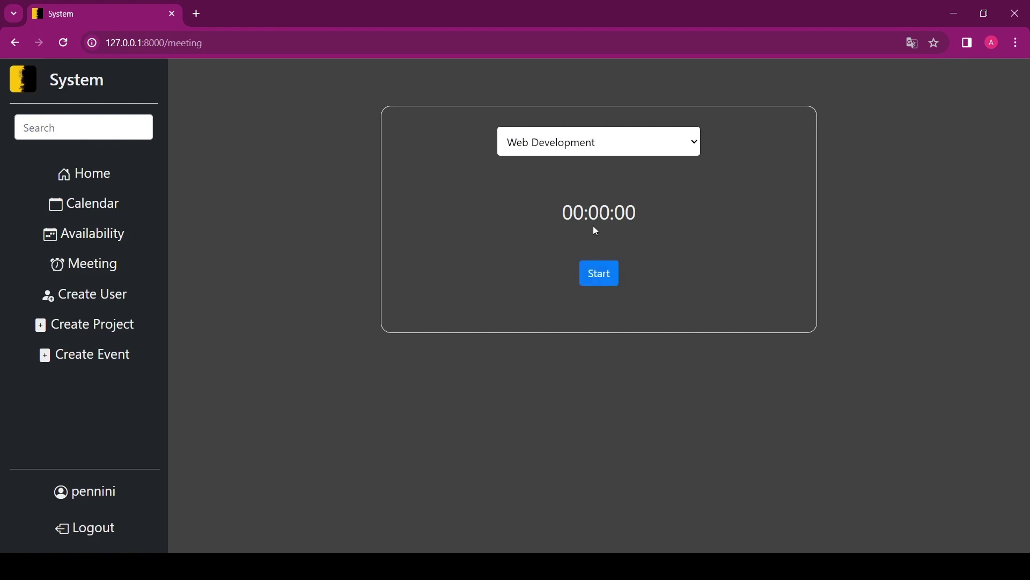
click(603, 284)
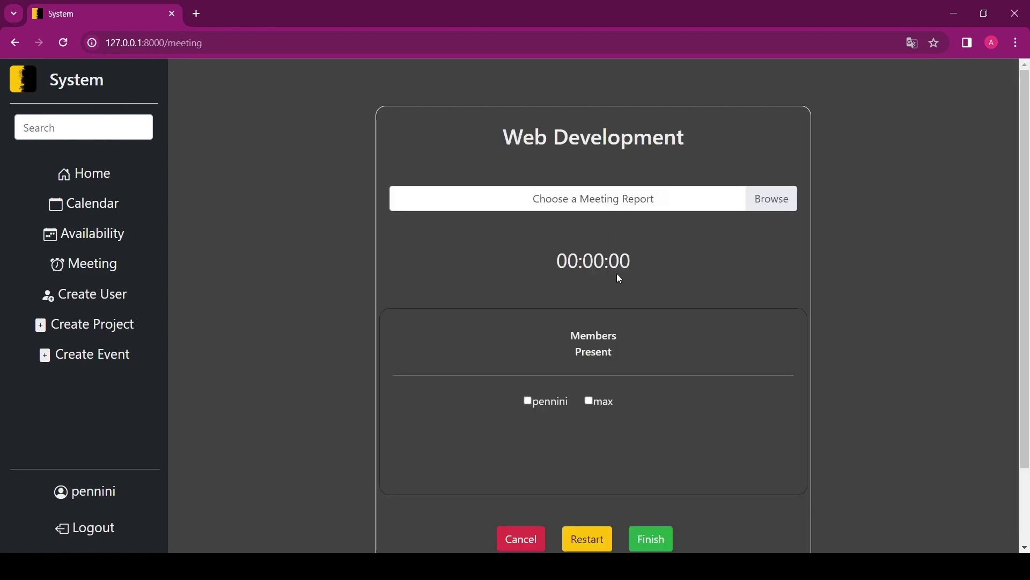
scroll(660, 268, down, 2)
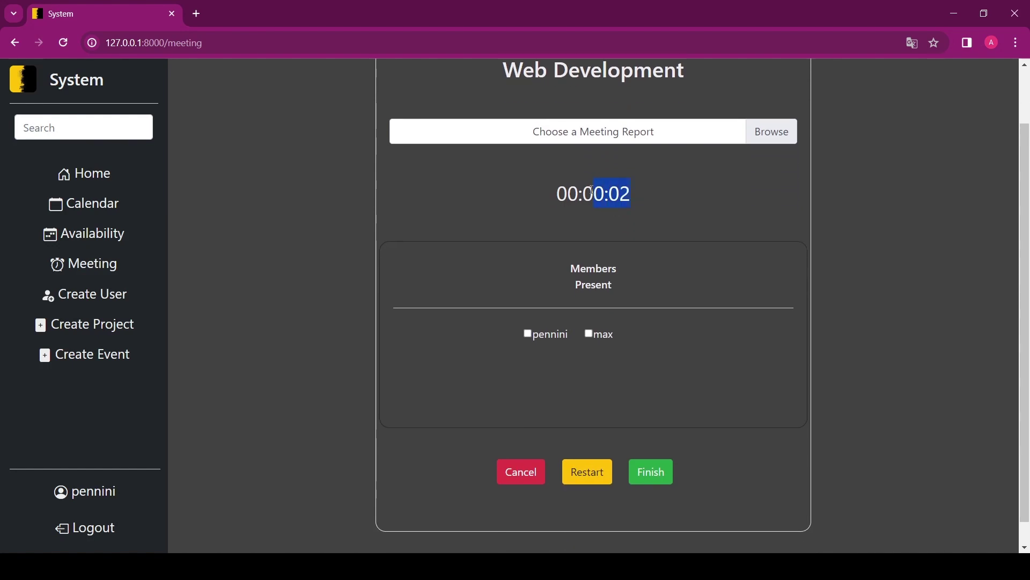
drag(592, 190, 559, 193)
click(558, 193)
scroll(648, 195, up, 2)
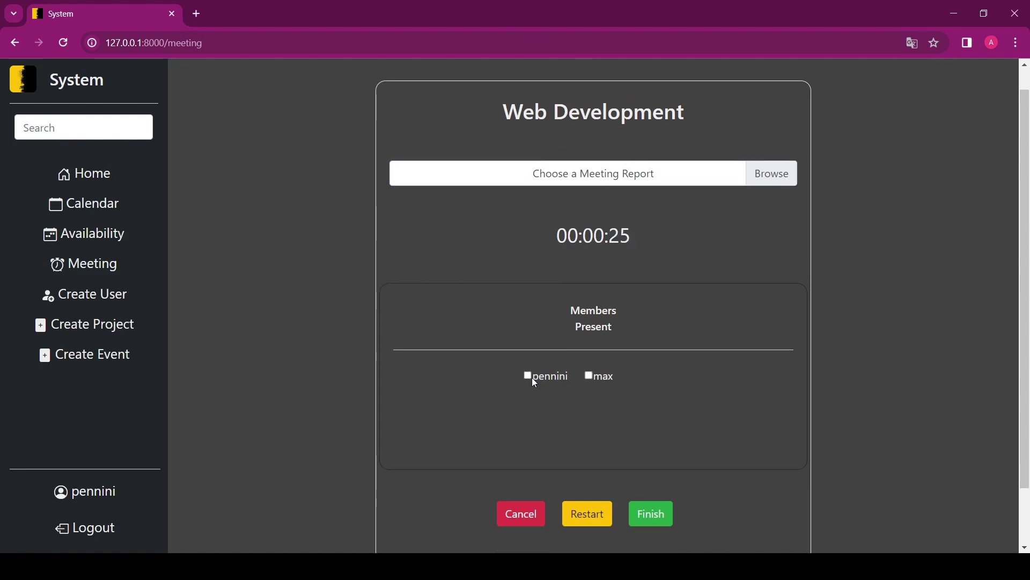
- Mark both listed members present and request a meeting restart
click(529, 374)
click(594, 376)
scroll(592, 453, down, 1)
scroll(591, 455, up, 1)
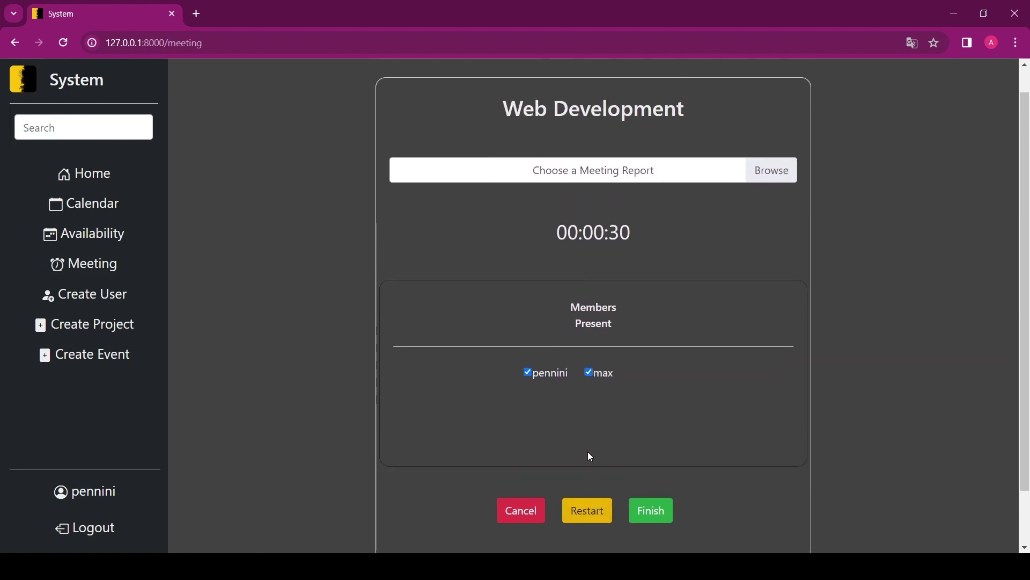
click(590, 516)
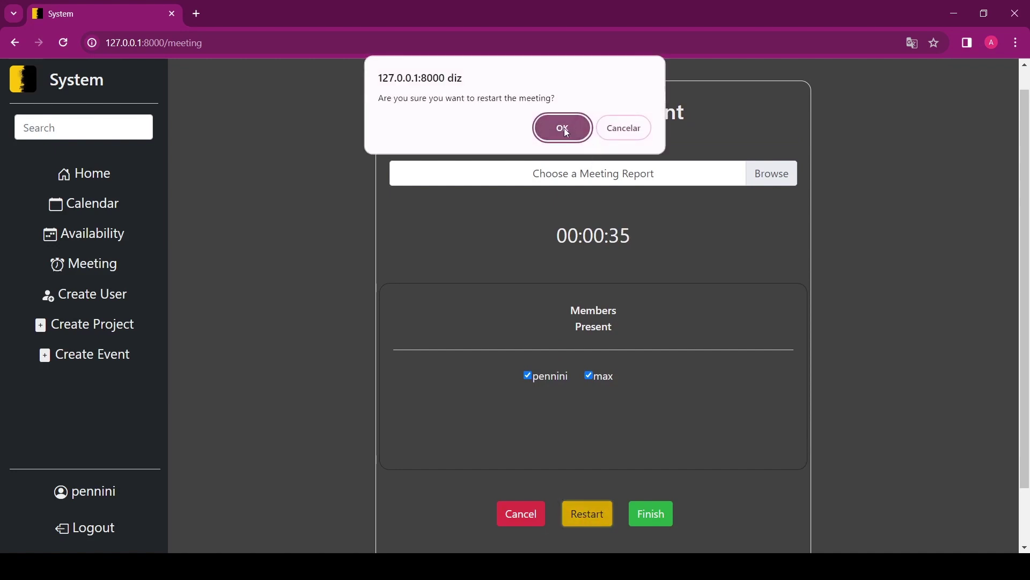
- Restart the timer, then cancel the Web Development meeting after first backing out of Cancel and Finish
click(565, 129)
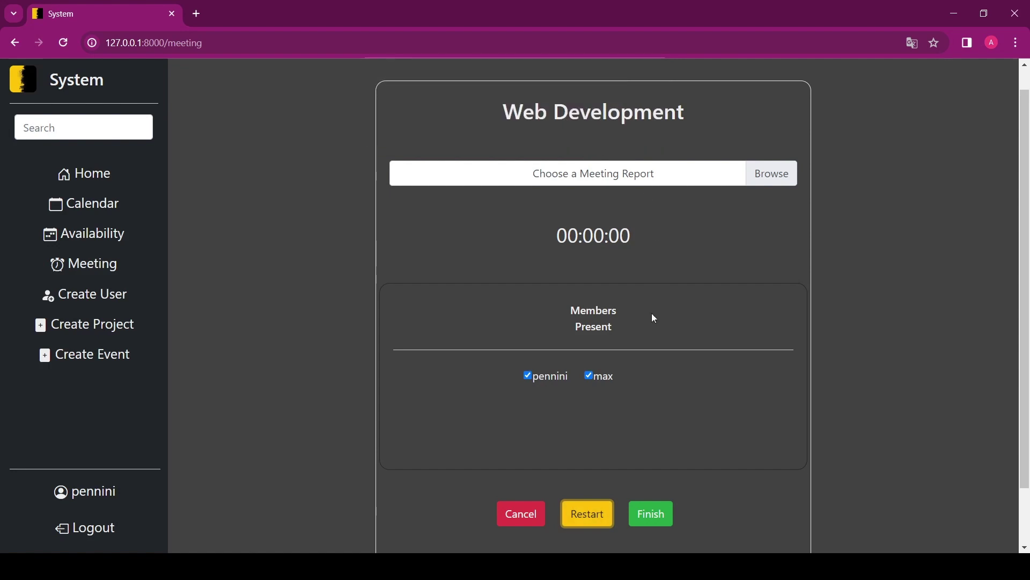
click(522, 520)
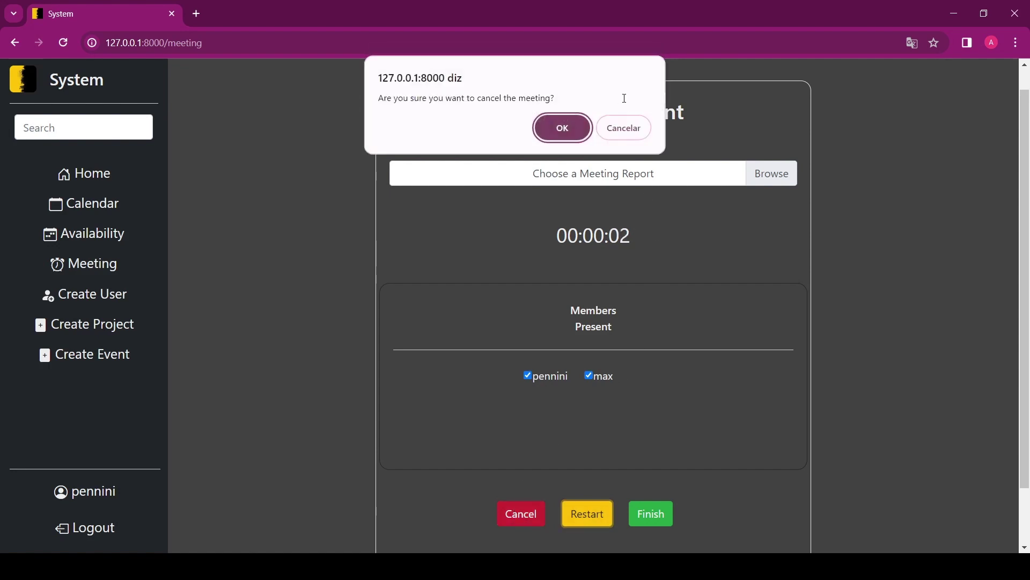
click(636, 131)
click(666, 512)
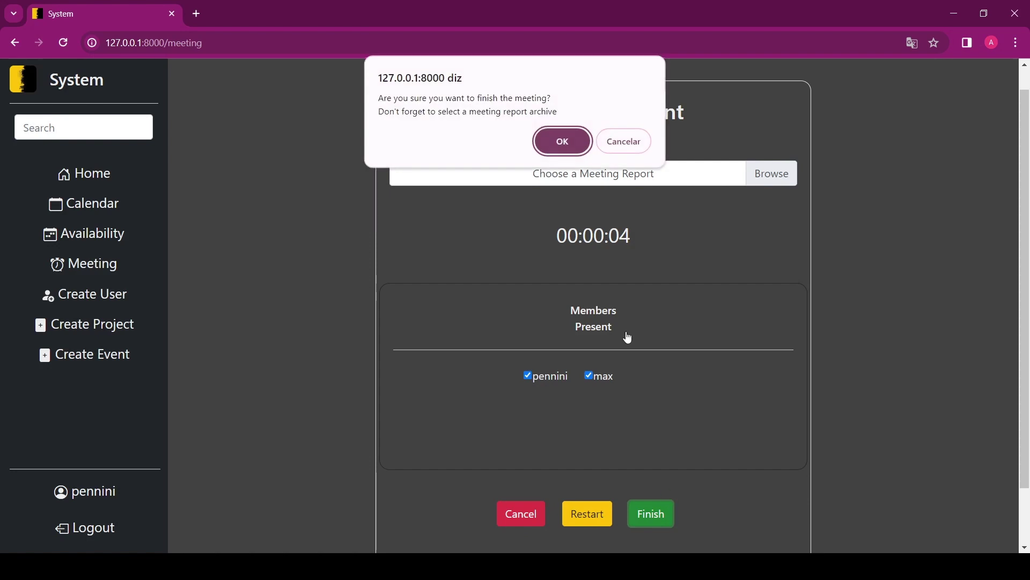
click(628, 148)
click(524, 515)
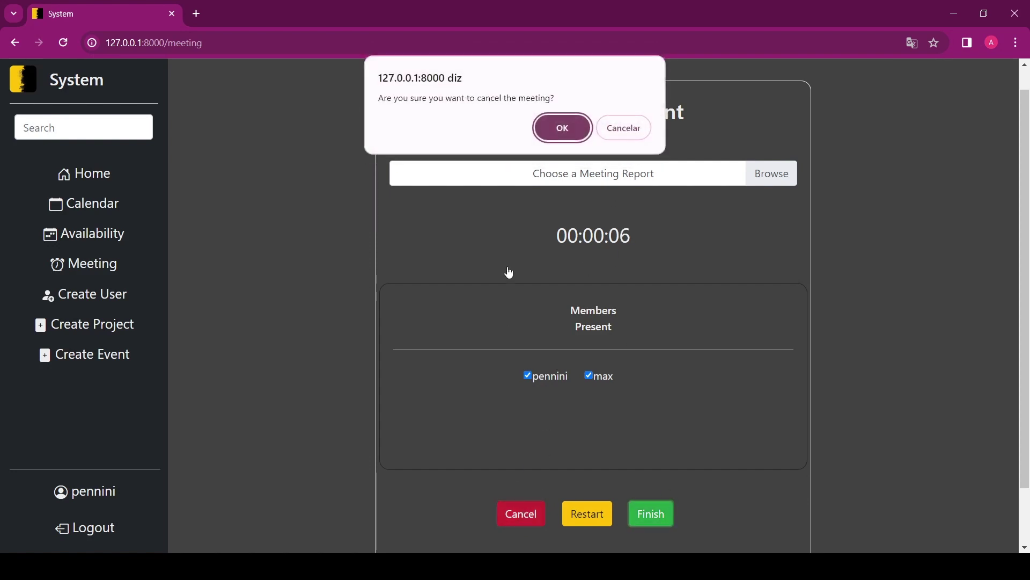
click(558, 131)
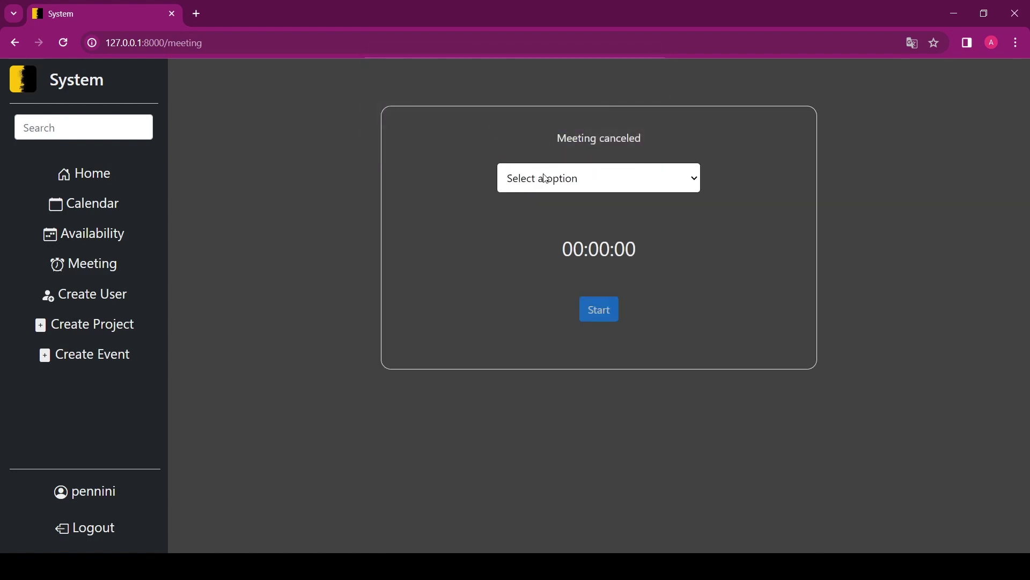
- Start and finish a Marketing meeting with one member present, resetting the timer to 00:00:00
click(553, 294)
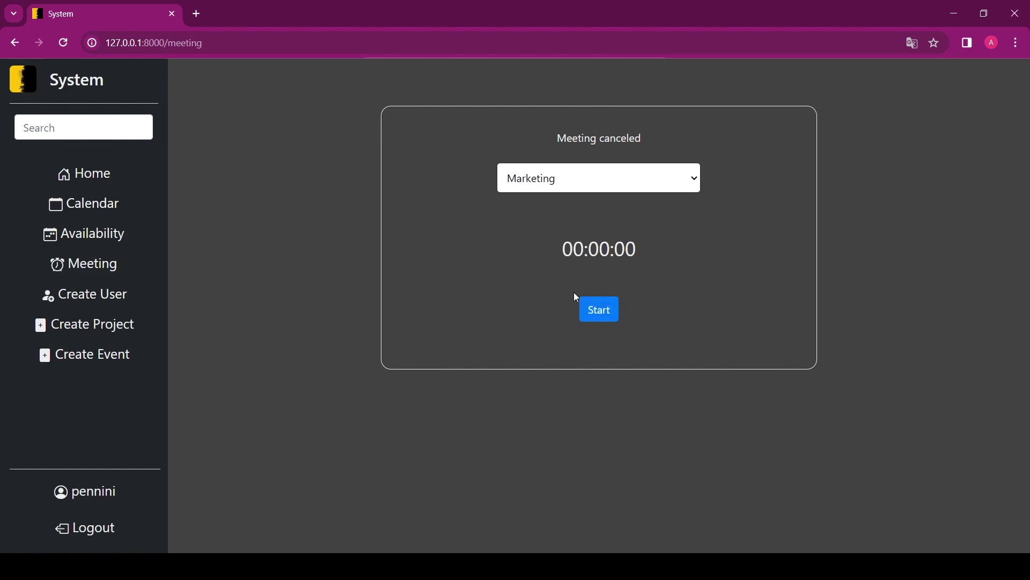
click(604, 317)
scroll(594, 385, down, 1)
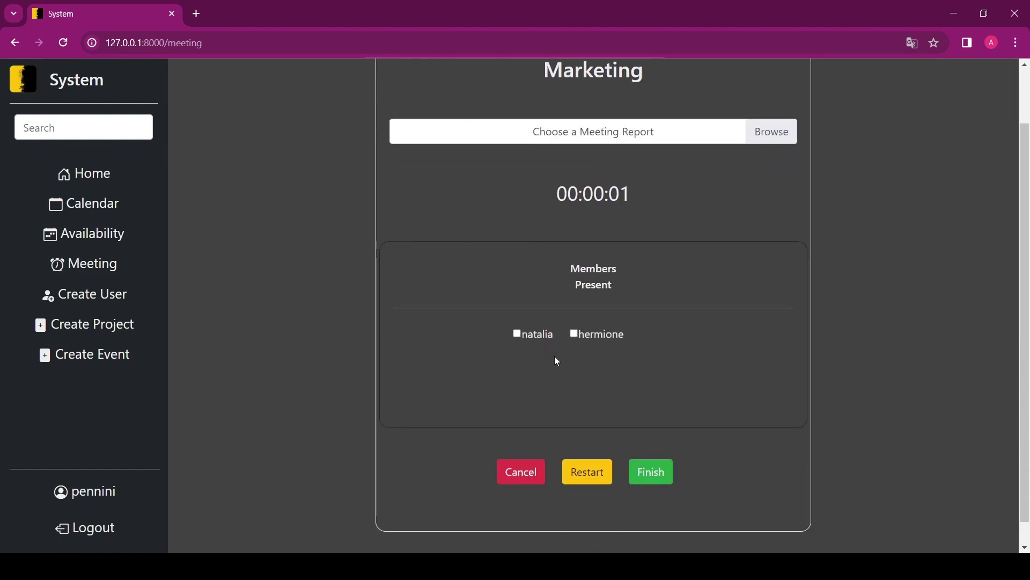
scroll(557, 361, up, 1)
scroll(539, 404, down, 1)
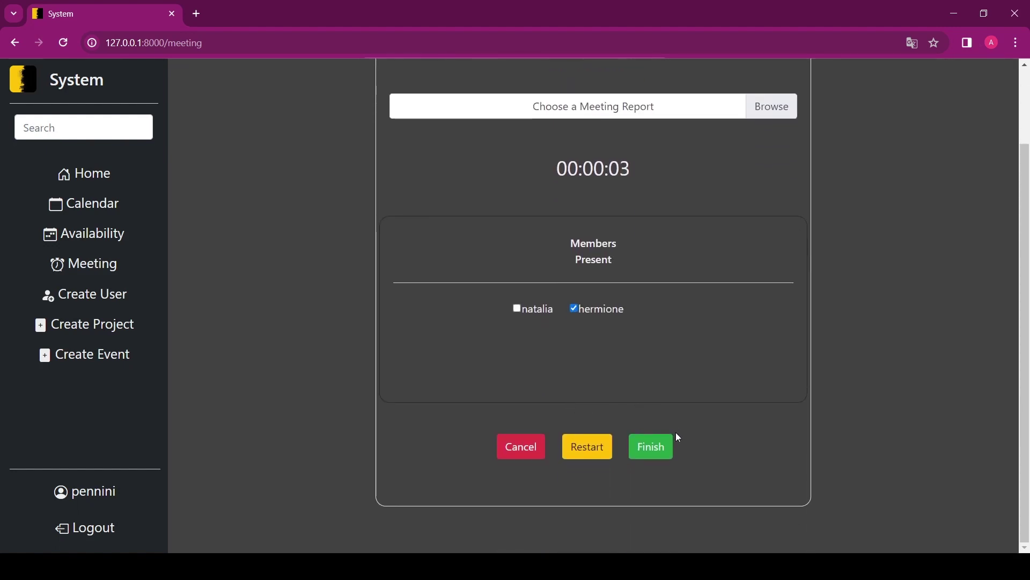
scroll(675, 429, up, 1)
click(651, 516)
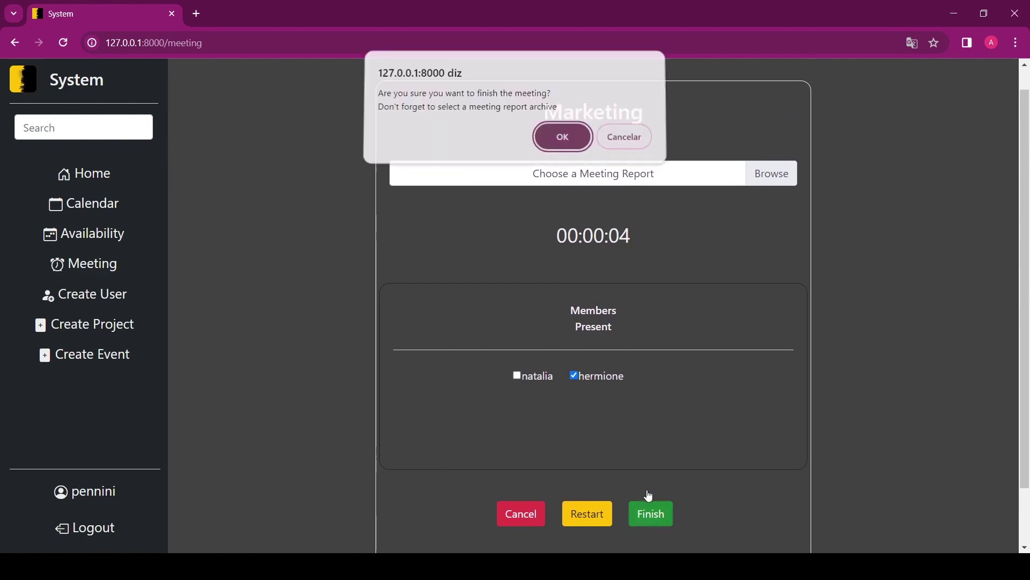
click(558, 135)
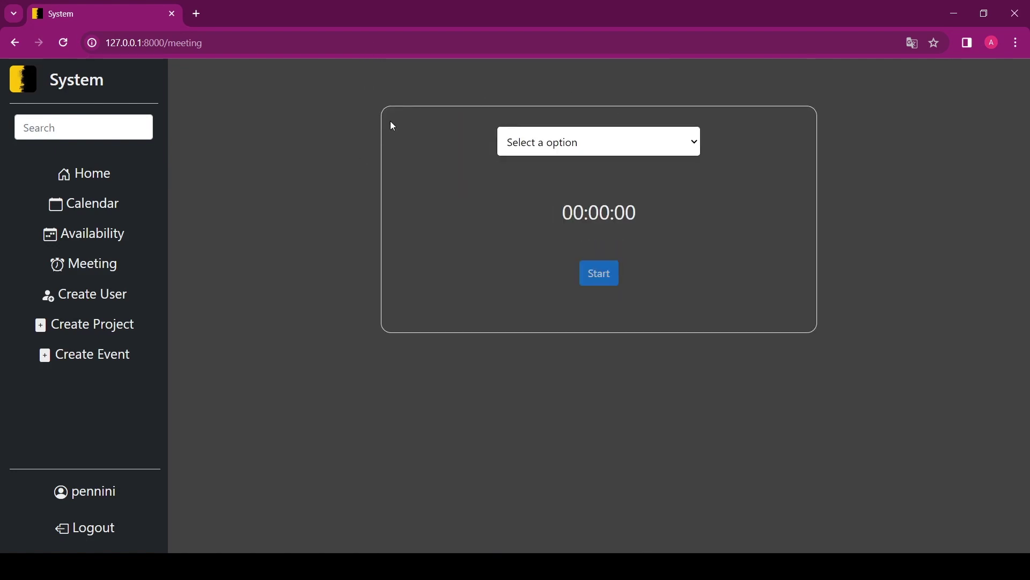
- Go to the /admin Django administration site and view its list of six users
click(403, 41)
click(446, 41)
key(BackSpace)
key(BackSpace)
key(BackSpace)
key(BackSpace)
key(BackSpace)
key(BackSpace)
key(BackSpace)
text(admin)
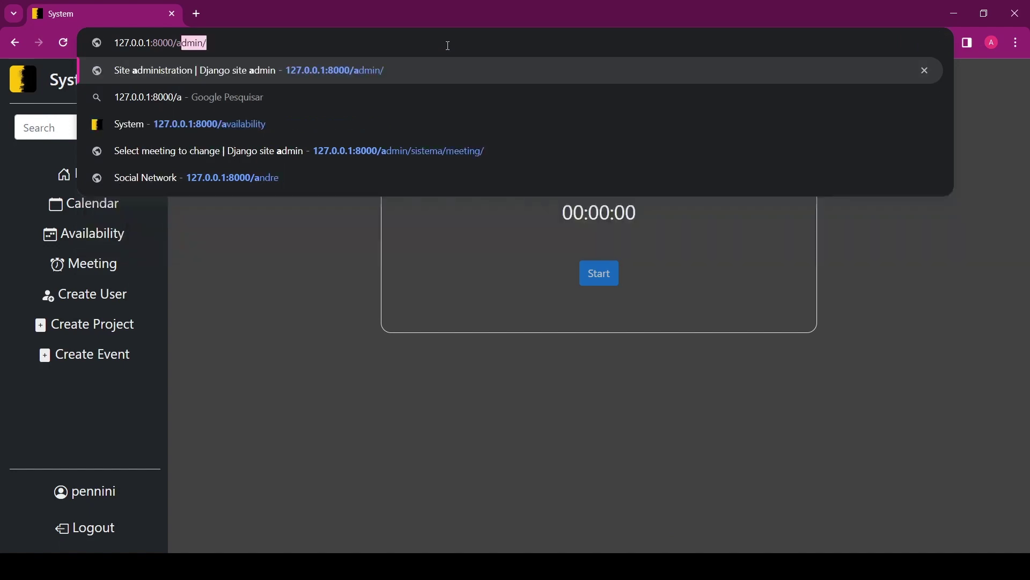
key(Return)
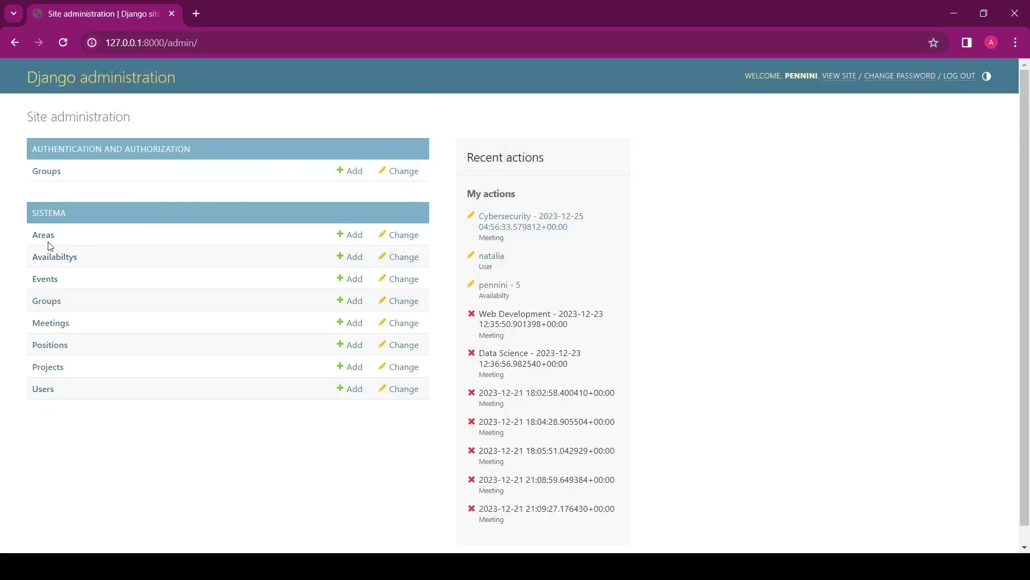
click(44, 391)
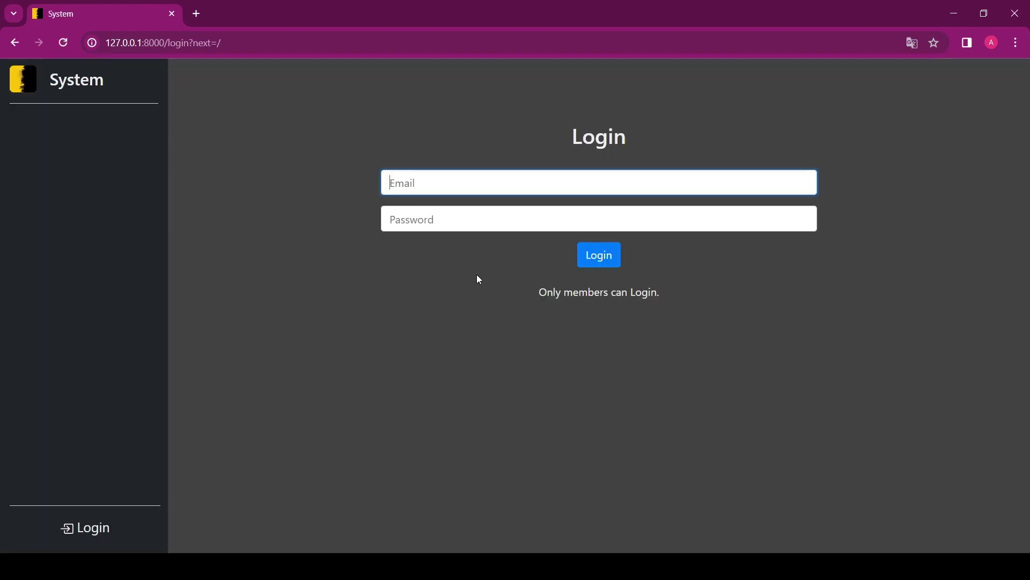
- Log in as an ordinary member using the saved e-mail suggestion, dismissing Chrome's password warning
text(harry)
click(495, 218)
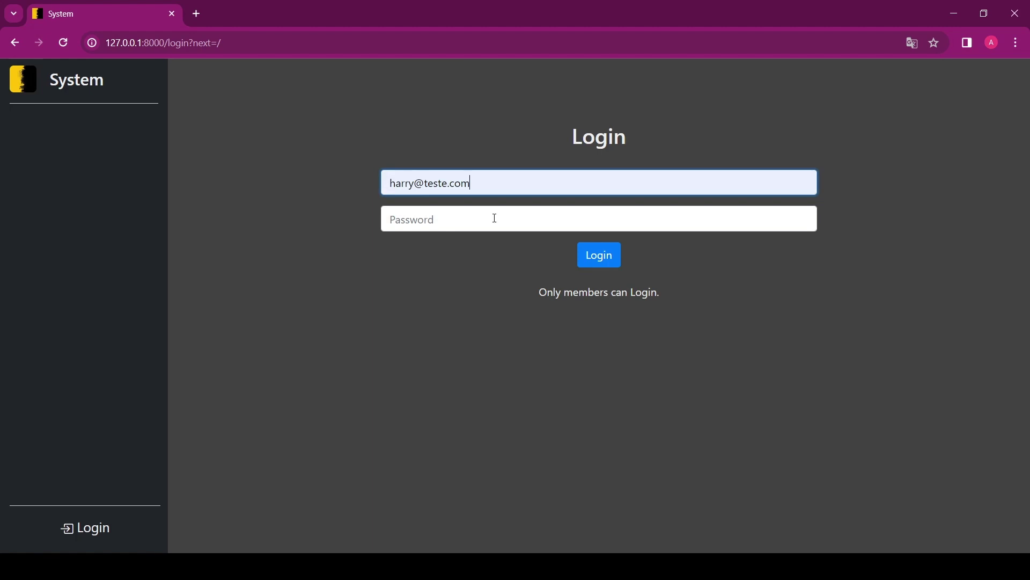
click(580, 255)
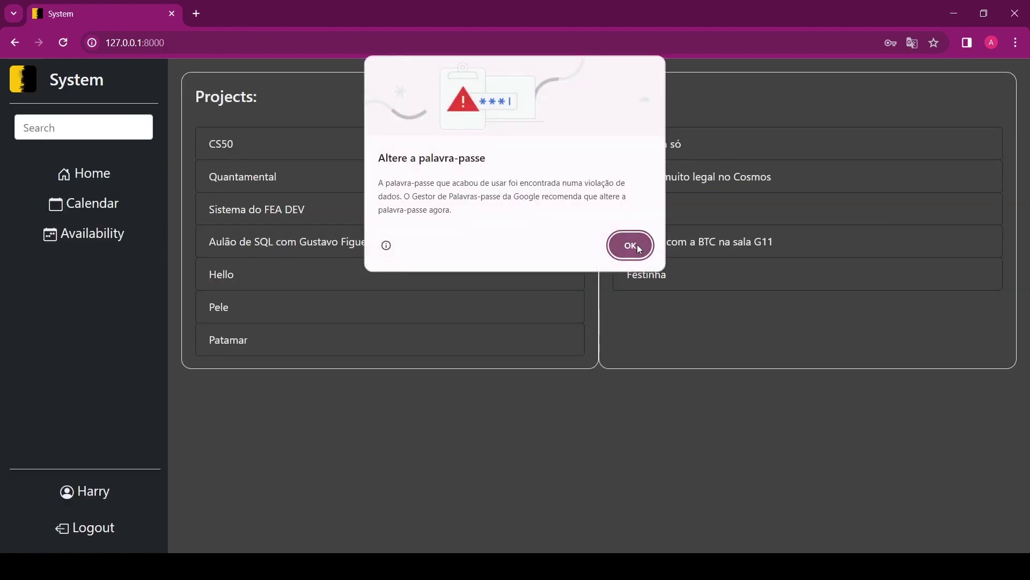
click(639, 248)
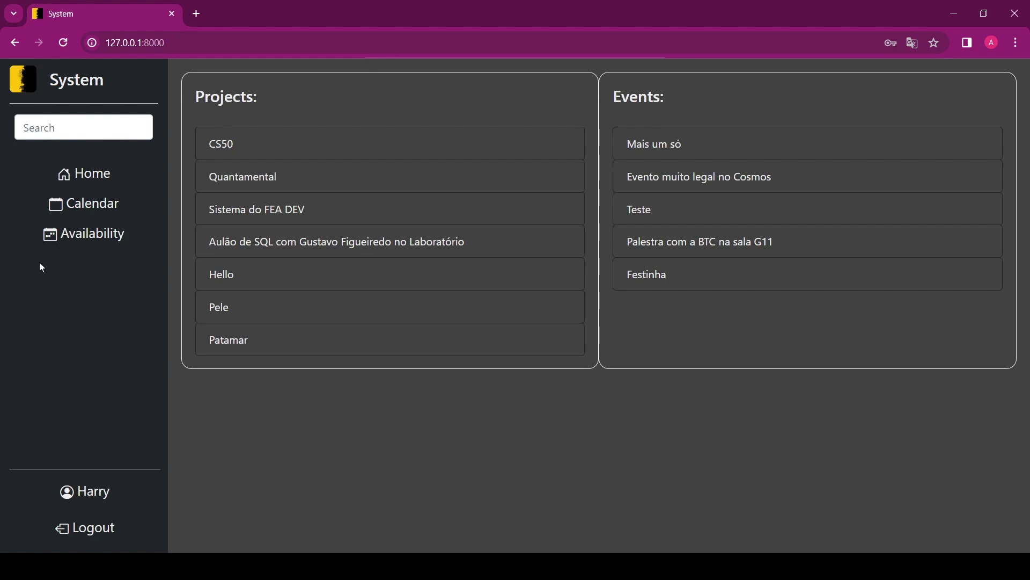
- Preview the home page at 389 px phone width, toggle the hamburger menu, then restore 1496 px
key(ctrl+shift+m)
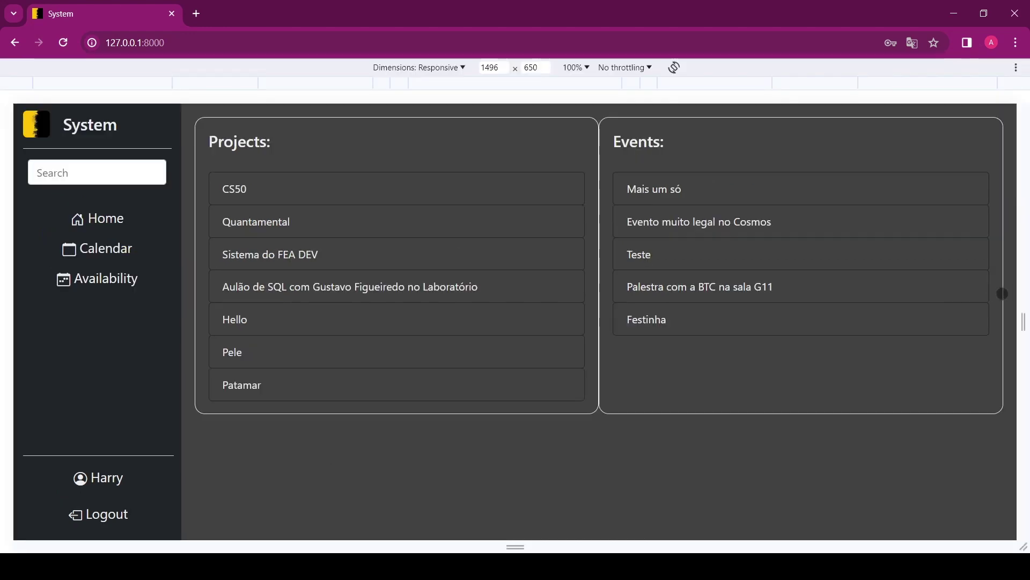
drag(1018, 290, 649, 289)
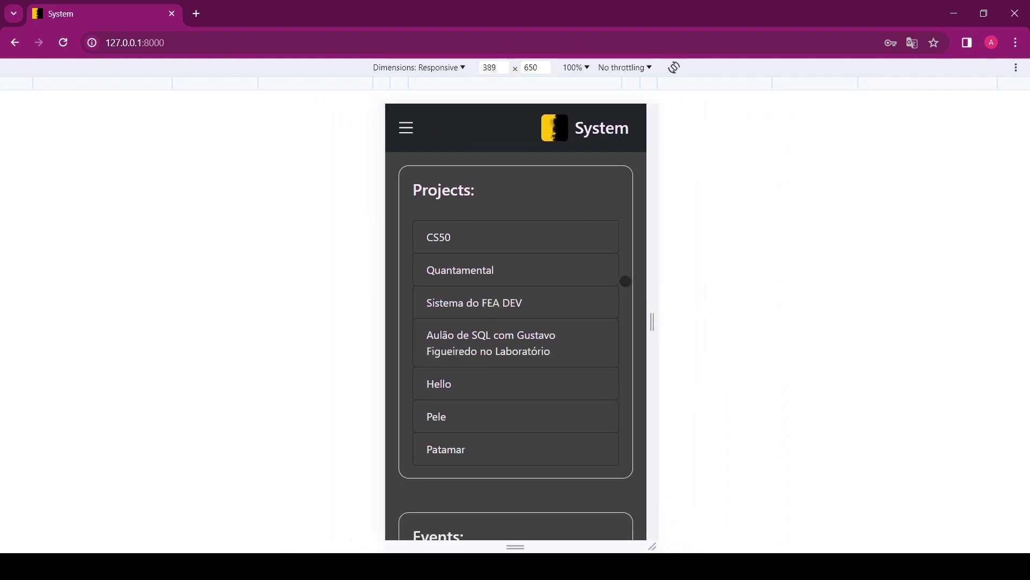
click(403, 129)
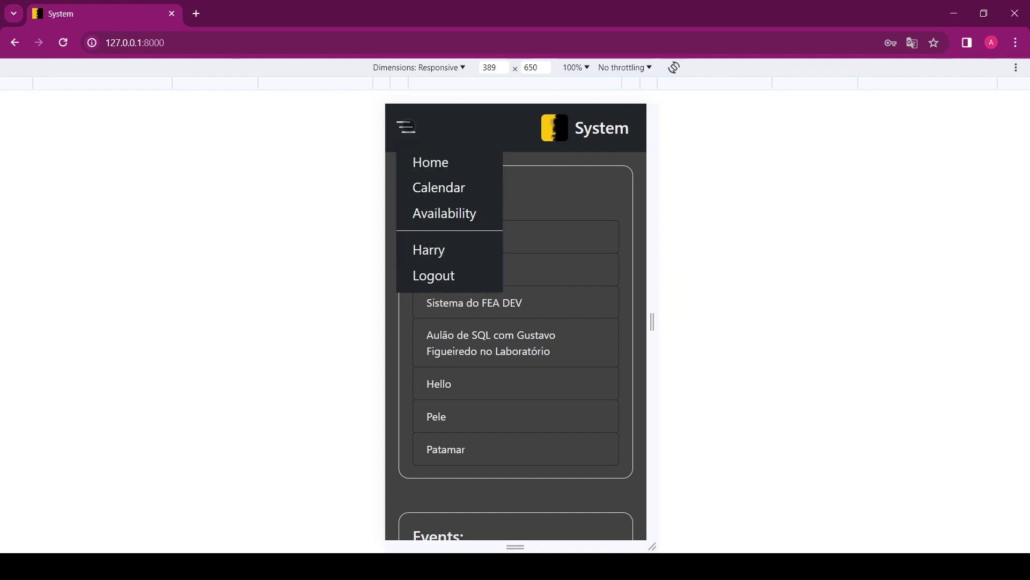
click(408, 127)
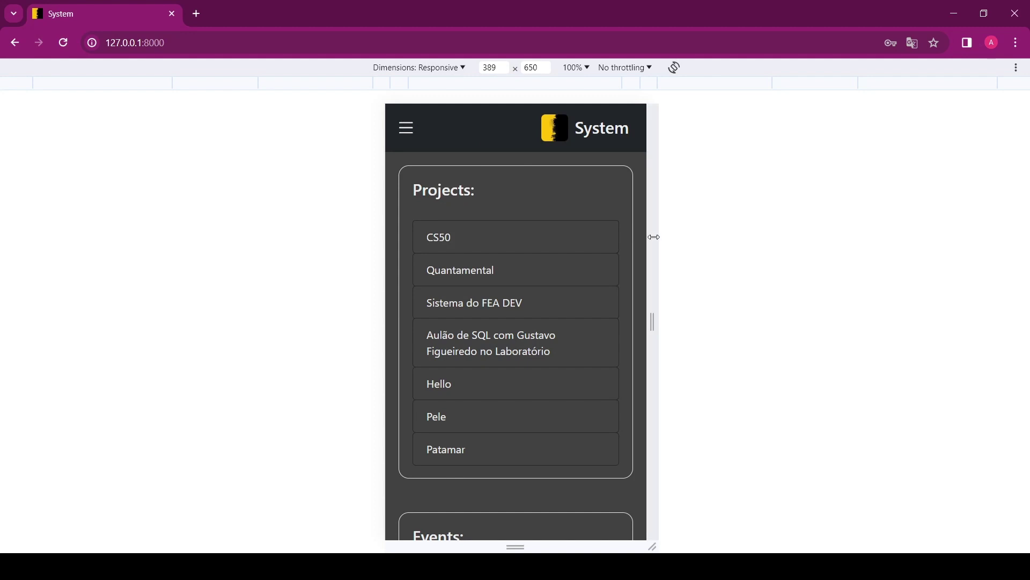
drag(655, 238, 1020, 241)
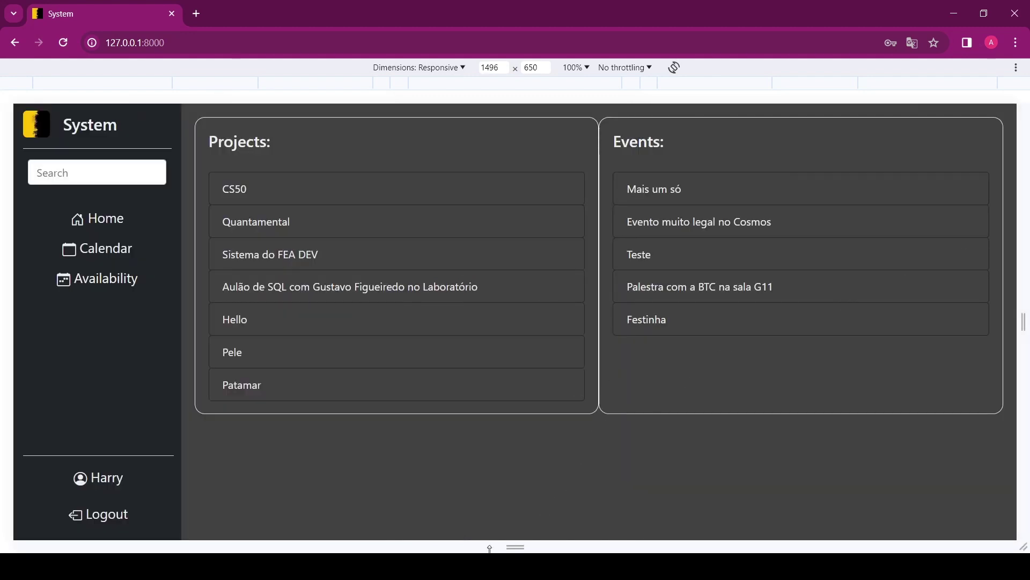